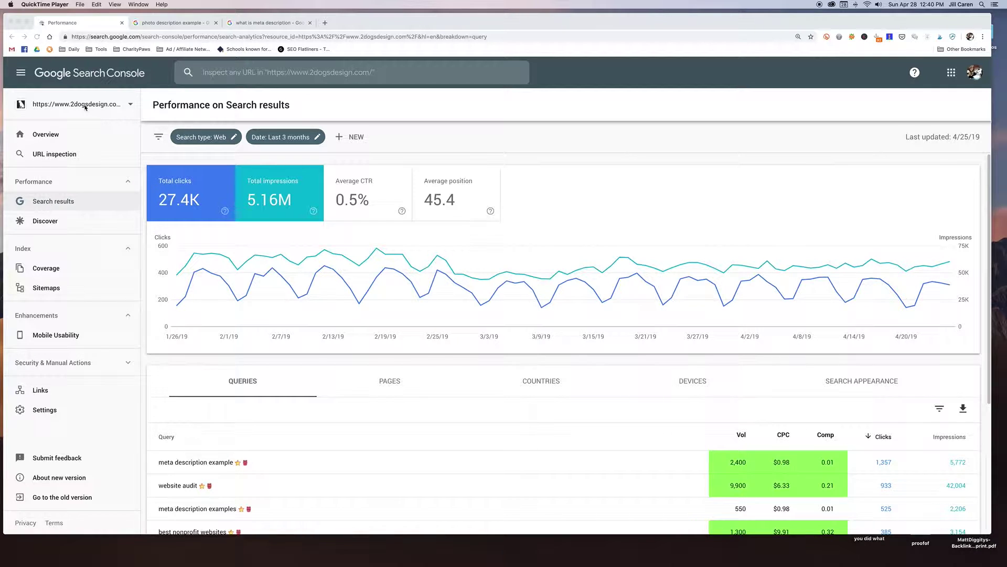
Review the search type comparison options, keeping Web and leaving the settings unchanged
left_click(62, 203)
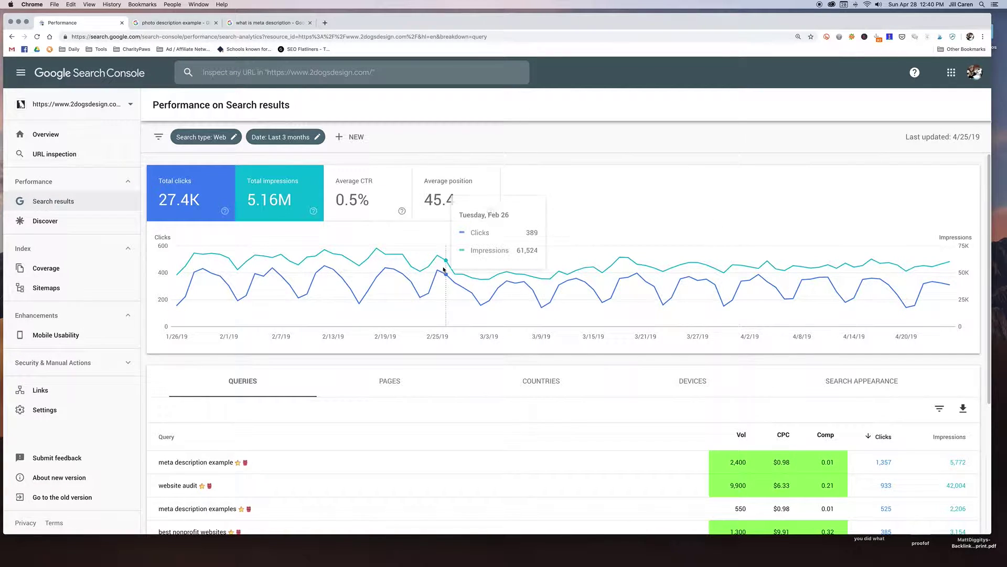
left_click(206, 141)
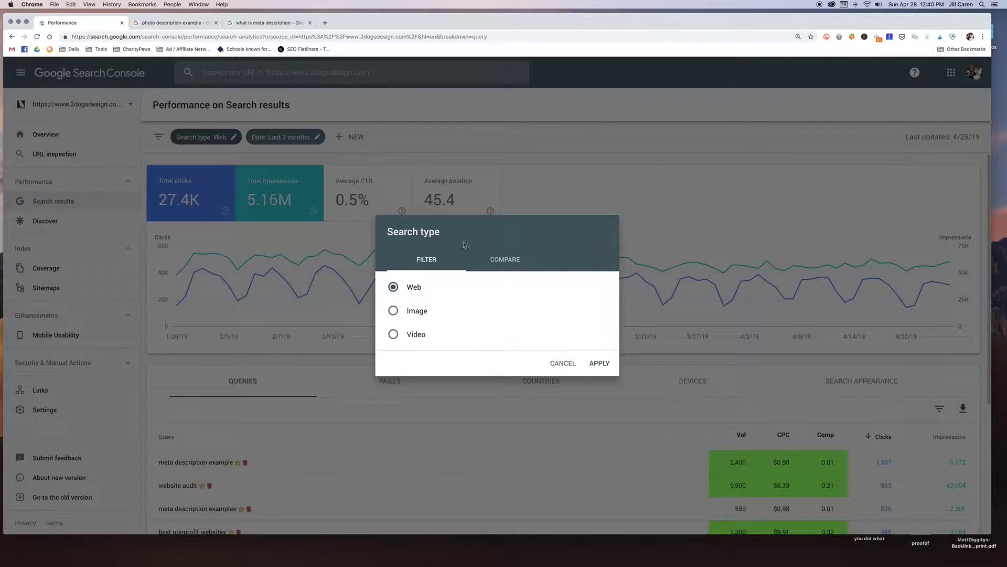
left_click(506, 258)
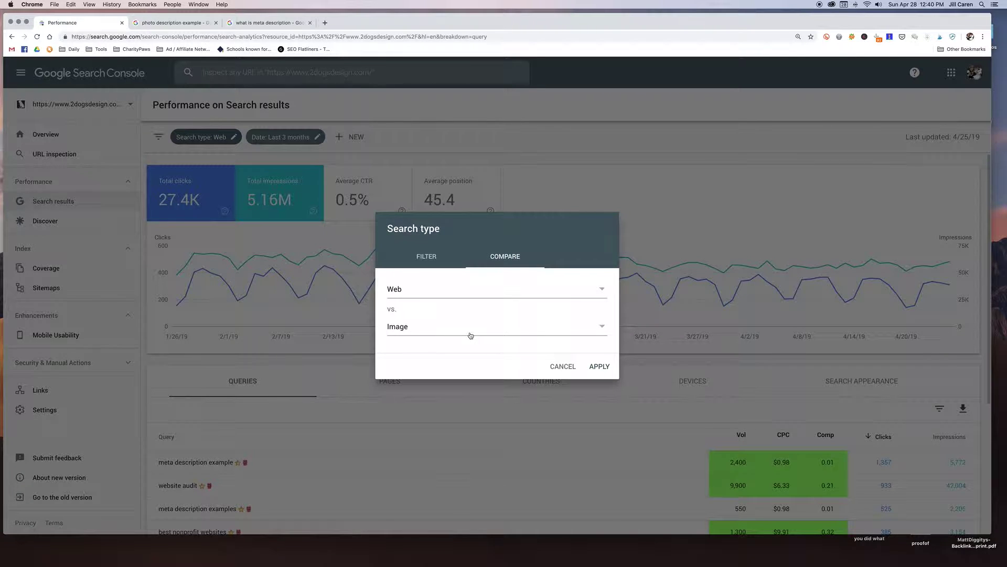
left_click(489, 295)
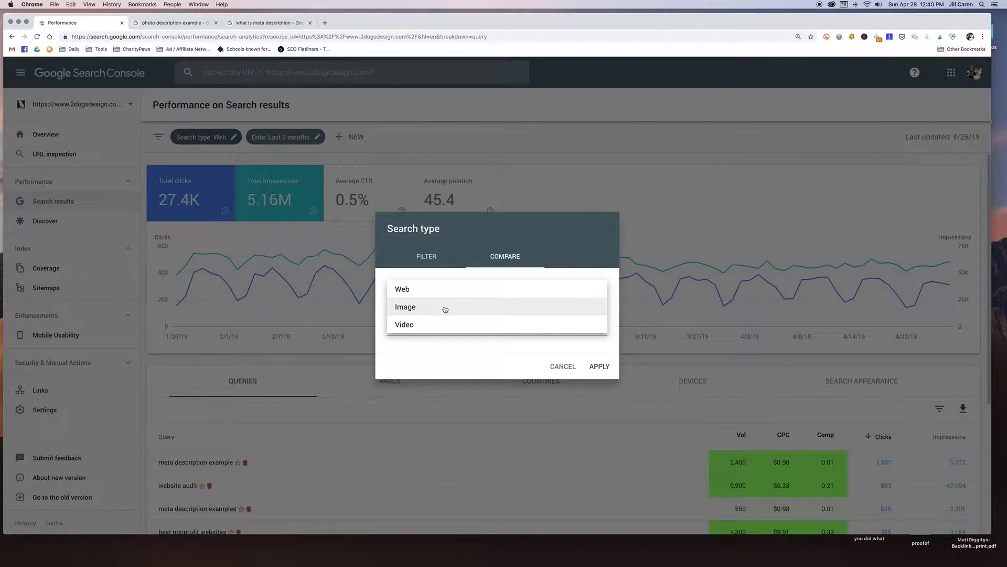
left_click(574, 288)
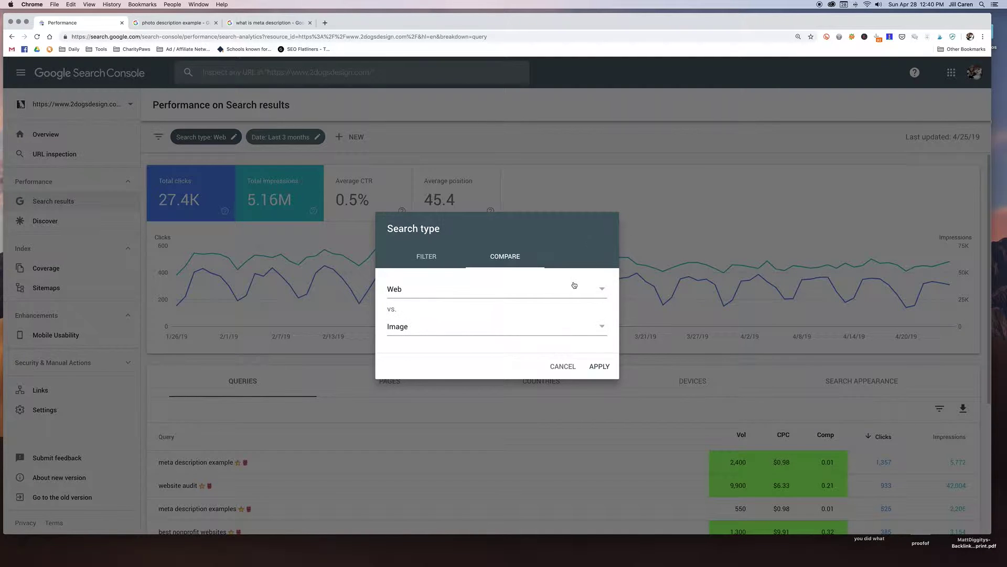
left_click(558, 370)
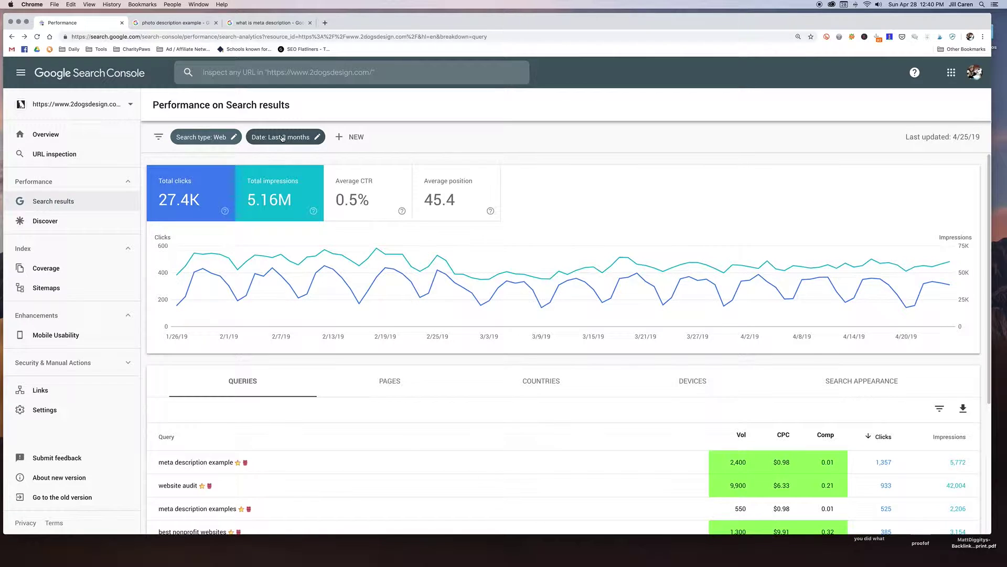
Check the date range comparison options without changing them, then list the new filter types
left_click(283, 138)
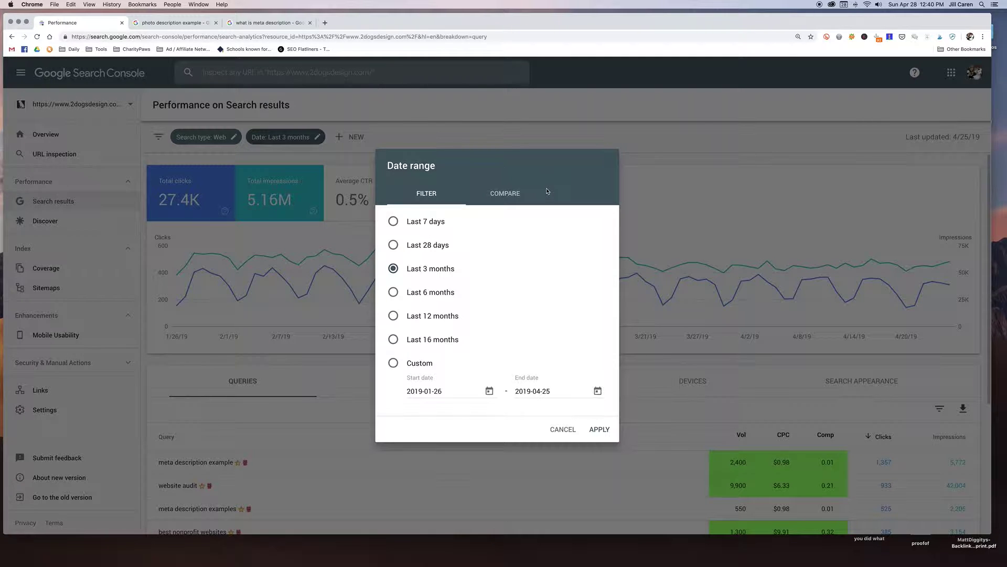
left_click(505, 195)
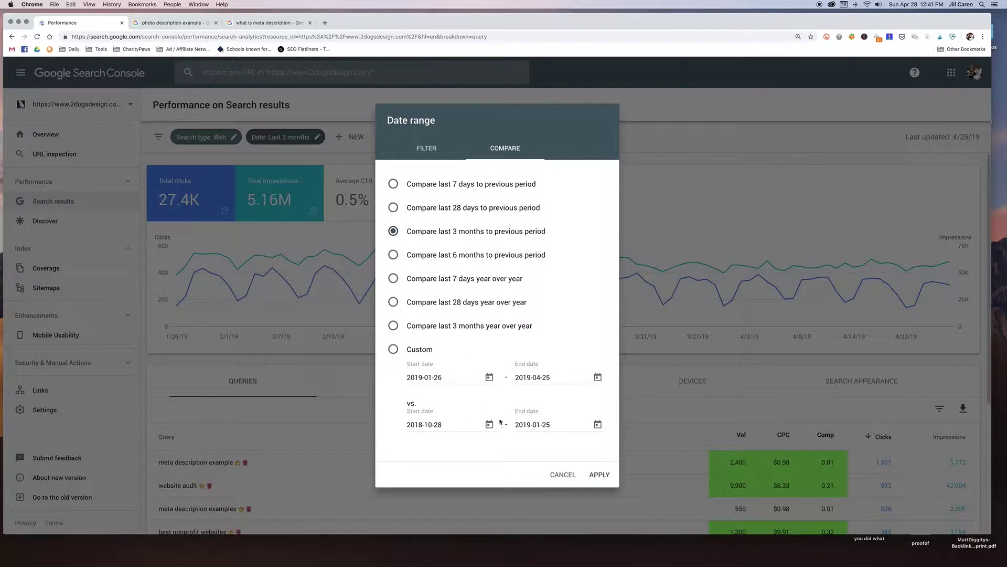
left_click(559, 475)
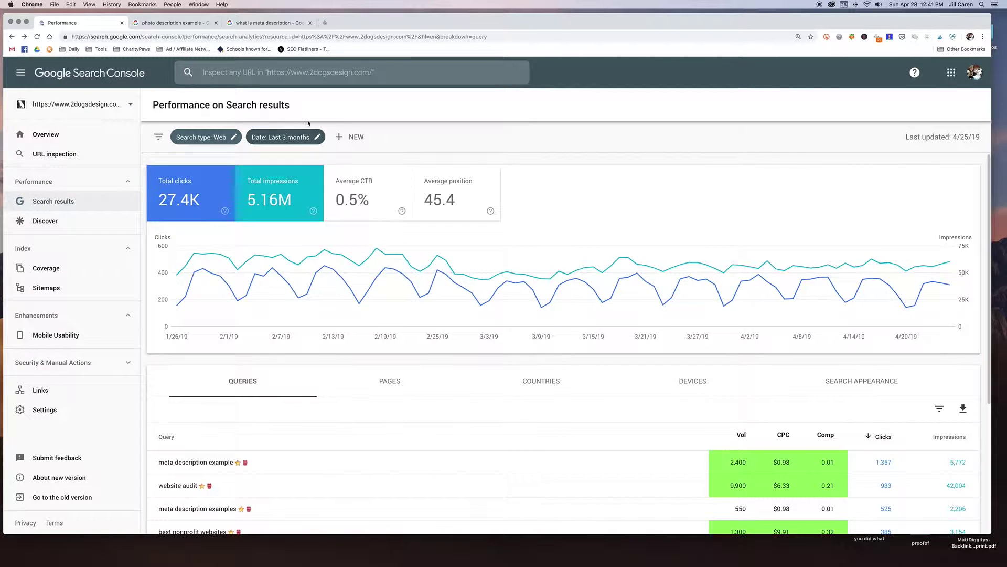
left_click(349, 137)
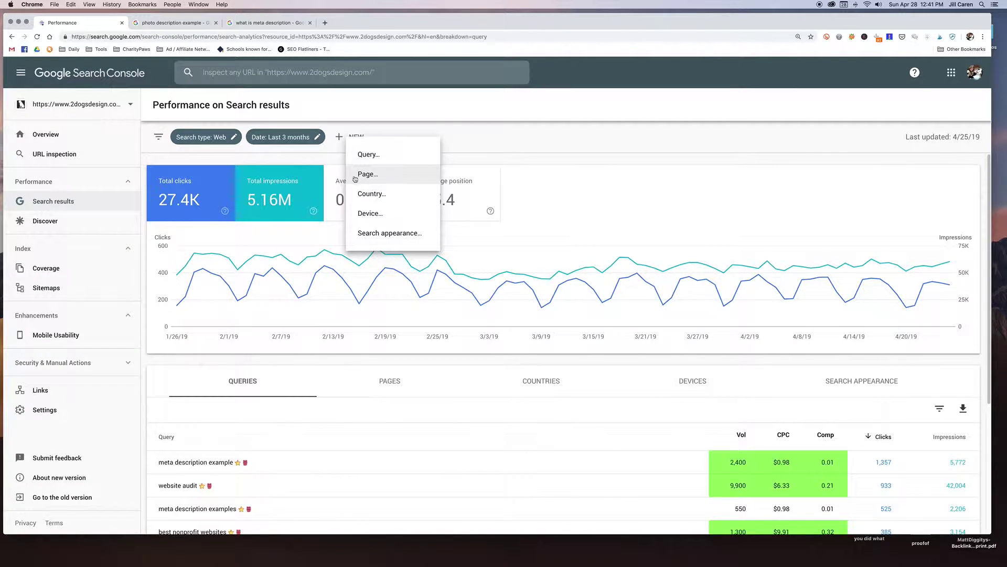
Close the new-filter menu without adding a filter and review the 27.4K clicks and 5.16M impressions totals
left_click(503, 141)
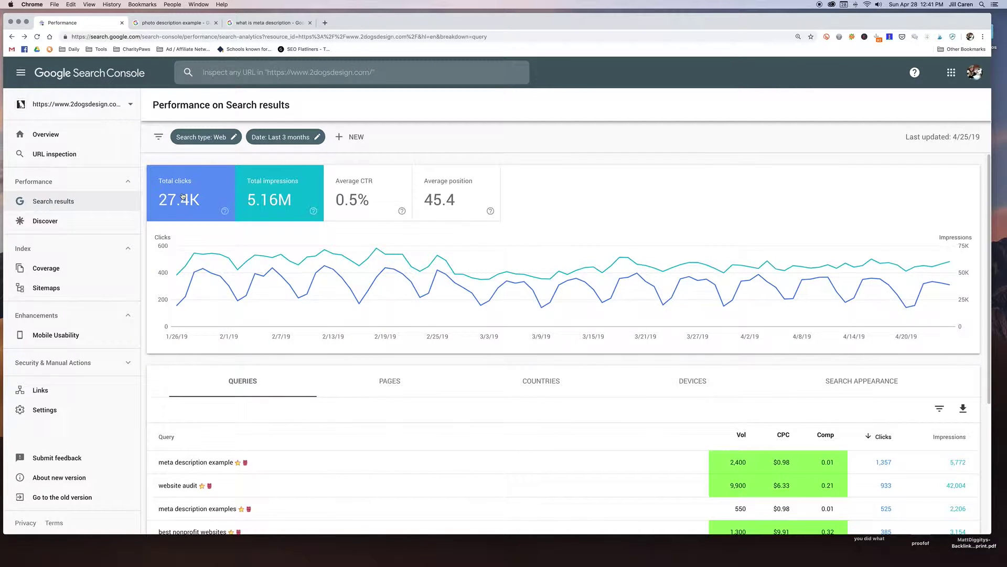
mouse_move(251, 192)
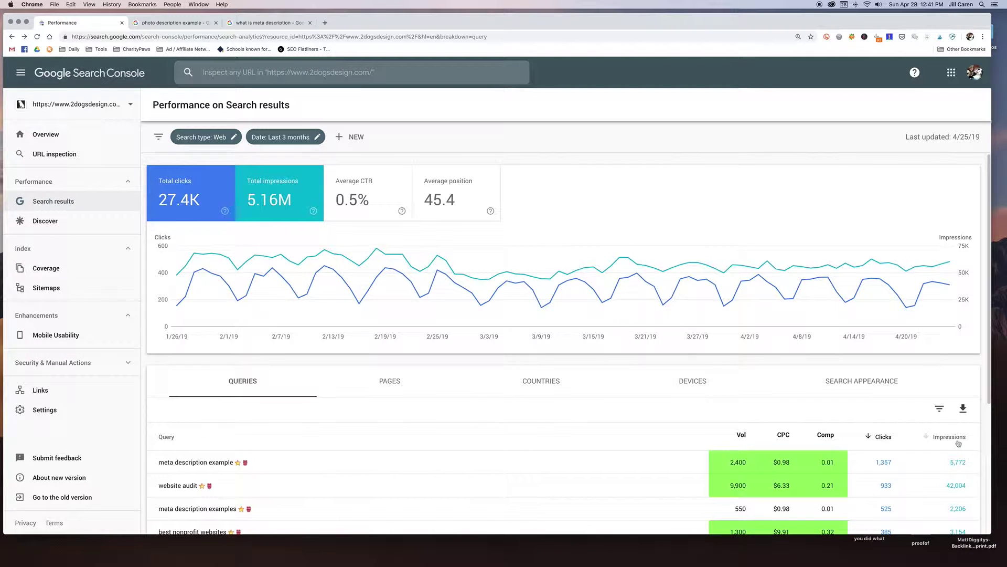
Turn on the Average CTR and Average position metrics for the chart and queries table
left_click(381, 188)
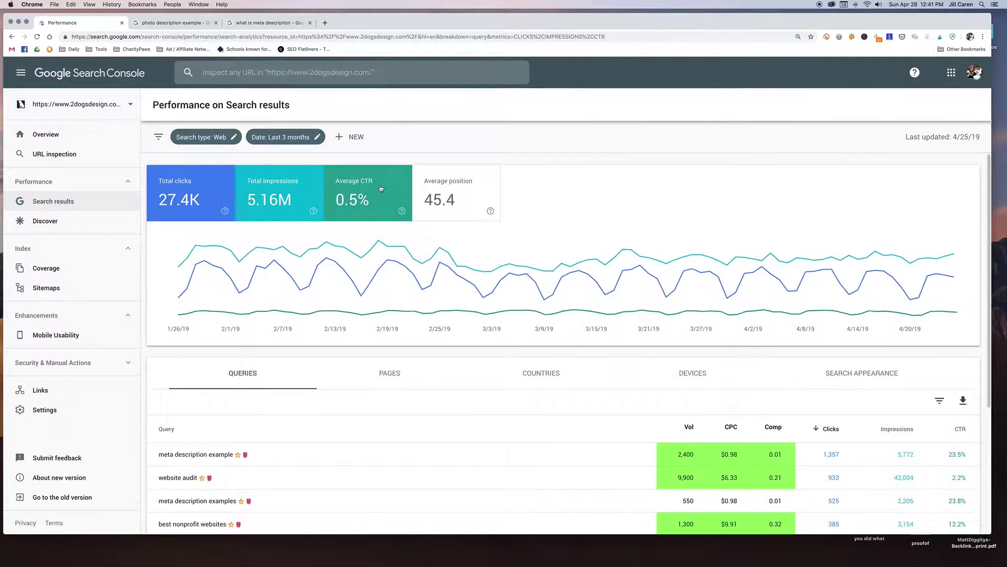
left_click(485, 191)
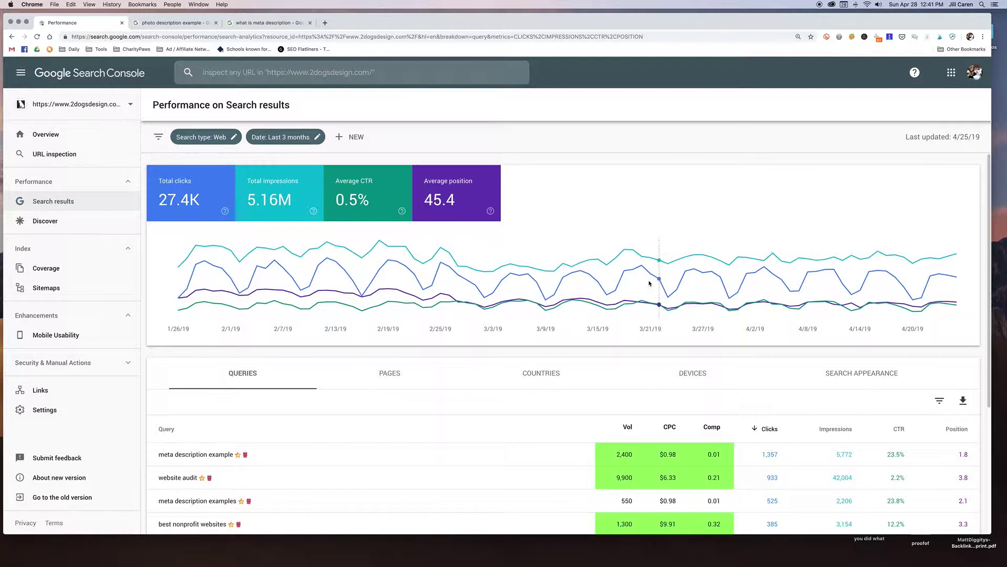
mouse_move(300, 295)
mouse_move(684, 297)
Scroll through the queries table to view the first ten queries with their CTR and position
scroll(584, 197, "down", 4)
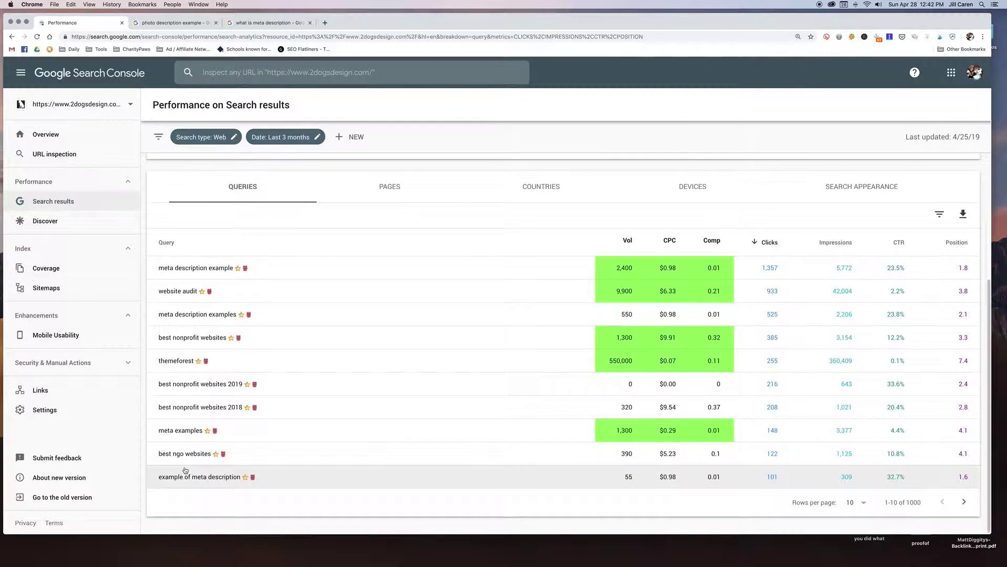
scroll(187, 470, "up", 1)
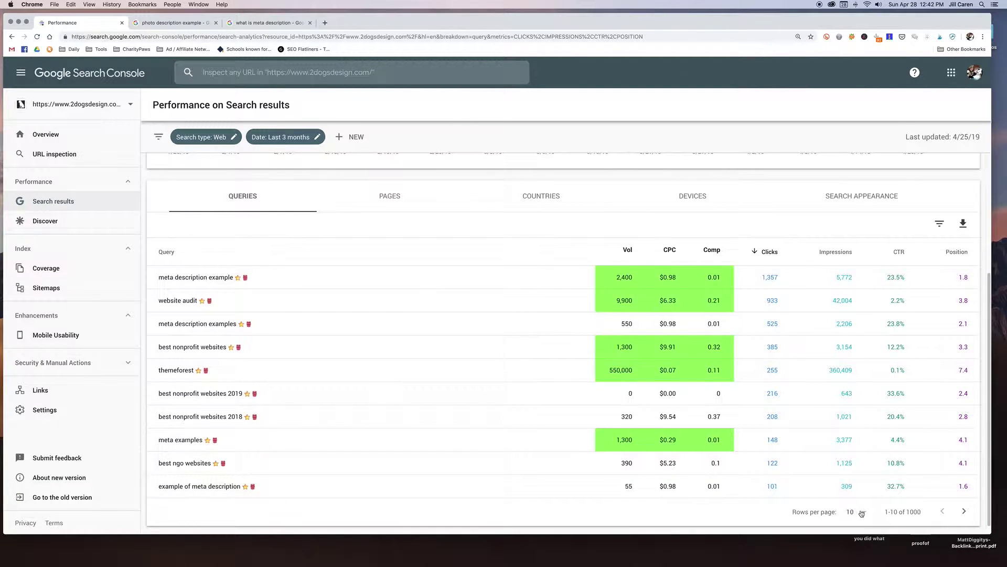
scroll(393, 234, "up", 3)
Cycle through the Pages, Countries and Devices breakdowns, ending on Devices: Desktop 23,440, Mobile 3,610, Tablet 338 clicks
left_click(393, 226)
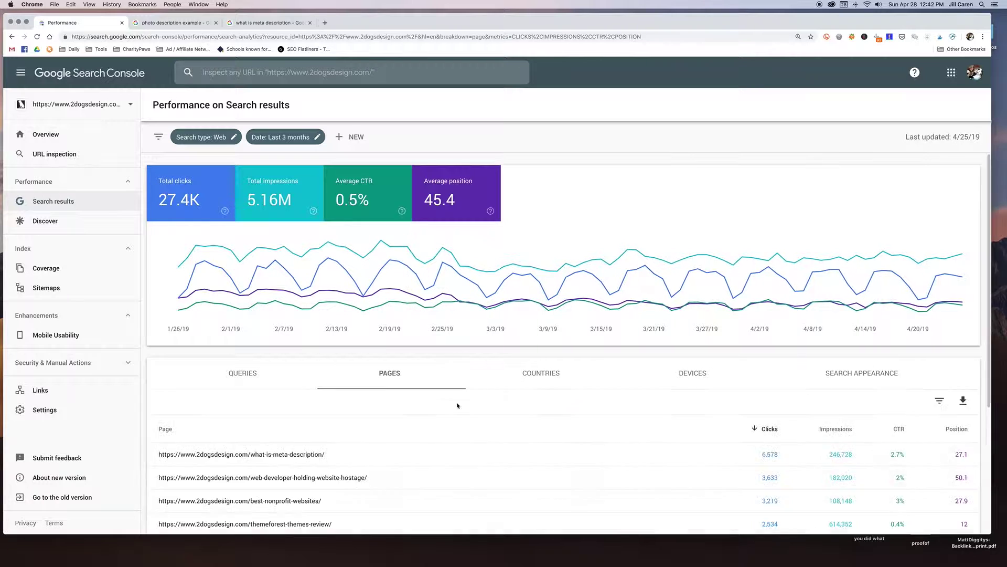
scroll(451, 404, "down", 5)
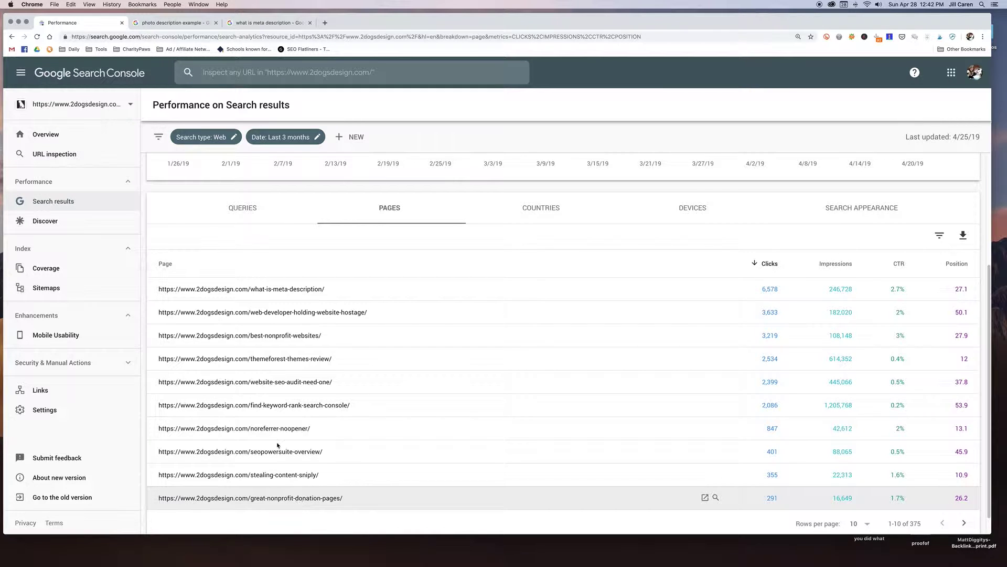
left_click(555, 215)
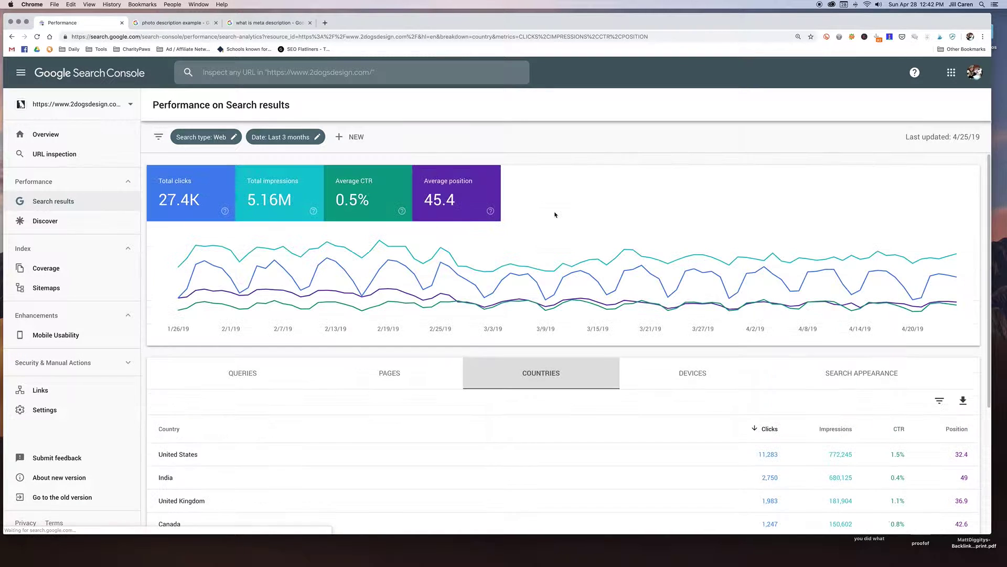
scroll(472, 312, "down", 4)
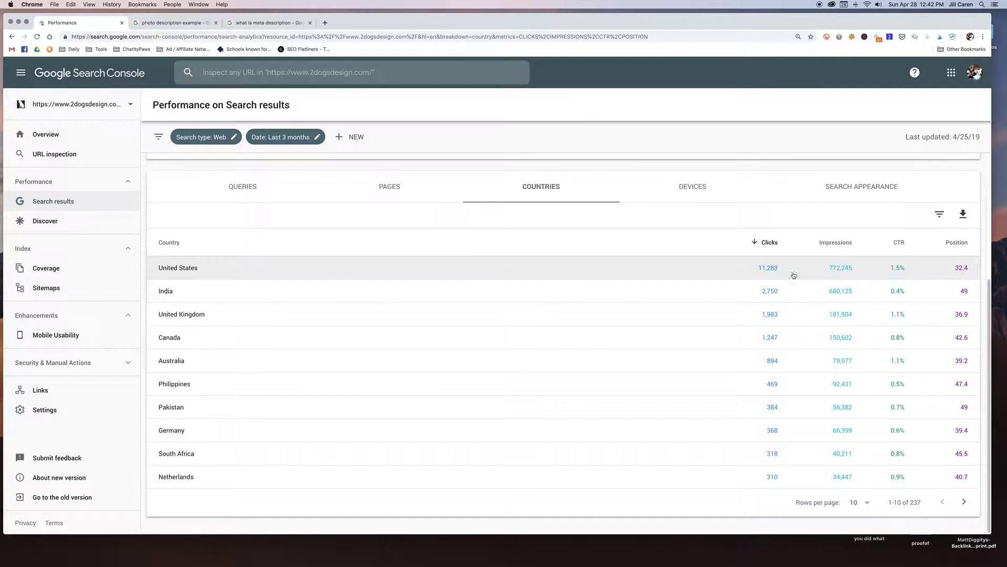
left_click(701, 185)
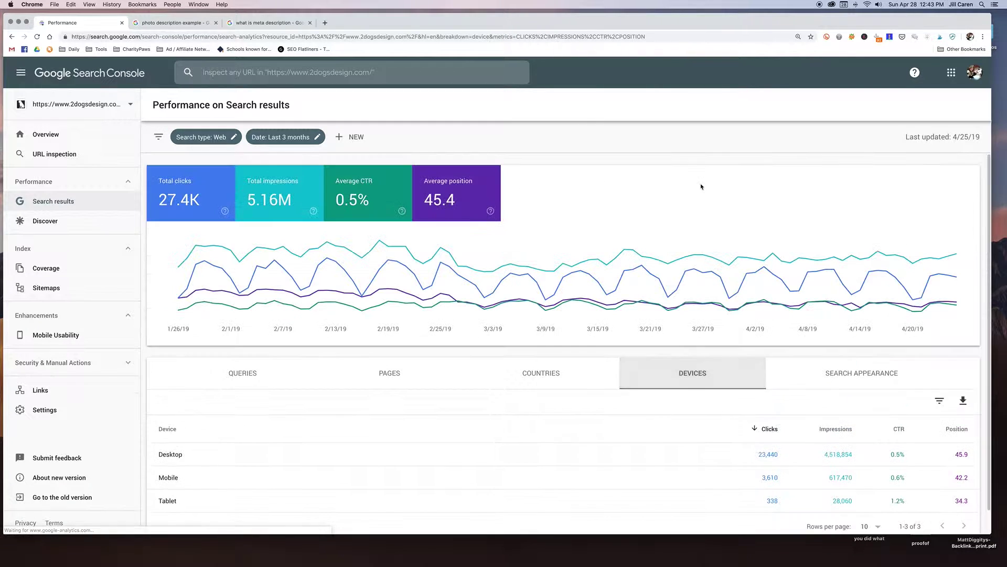
scroll(420, 315, "down", 1)
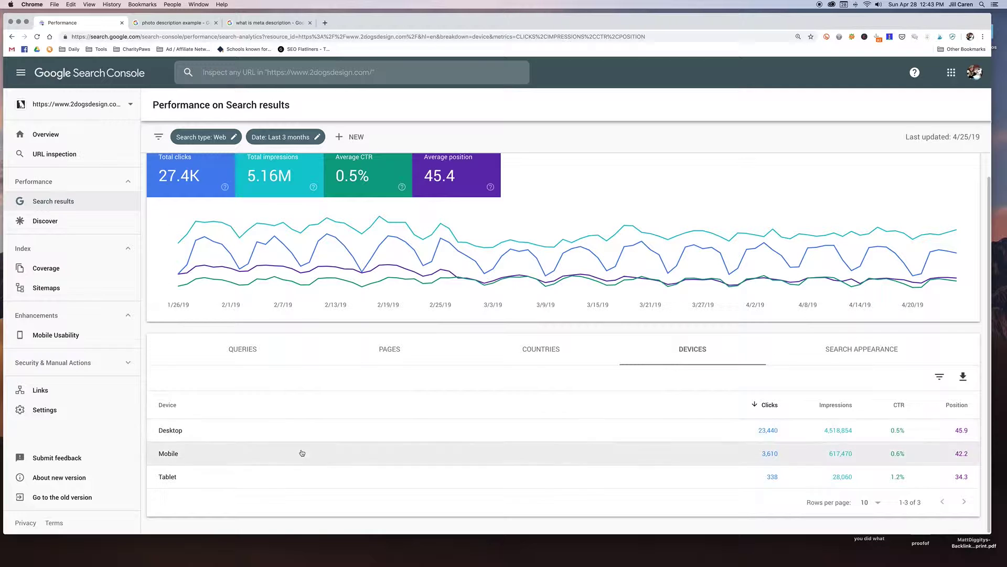
scroll(311, 456, "up", 1)
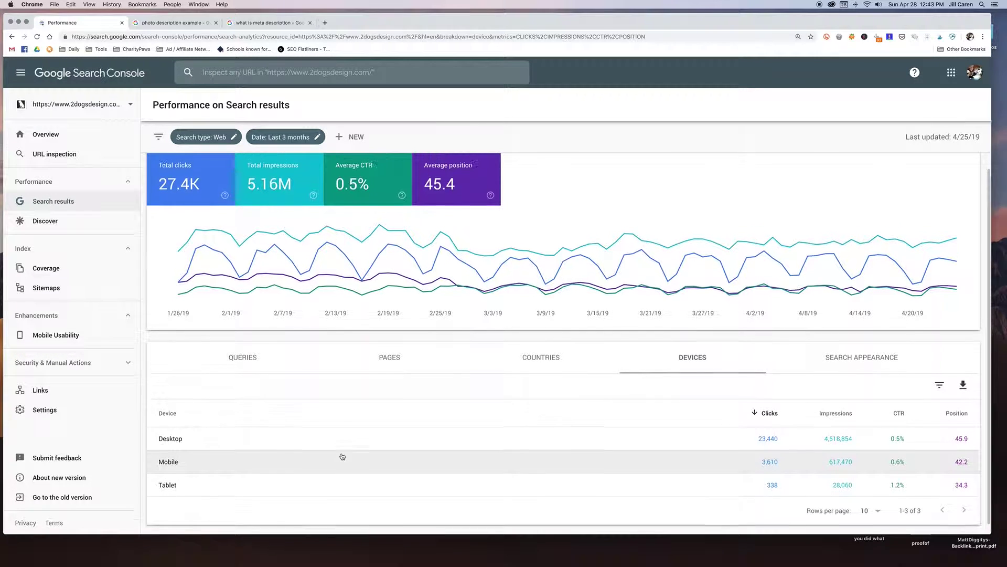
scroll(333, 464, "up", 1)
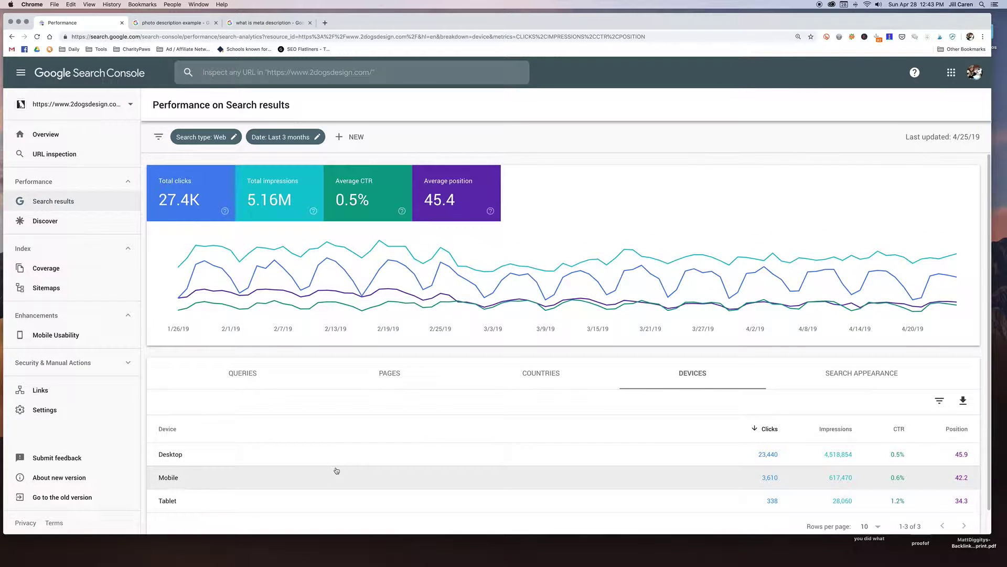
Switch to the Queries breakdown and highlight the Vol, CPC and Comp columns
left_click(237, 375)
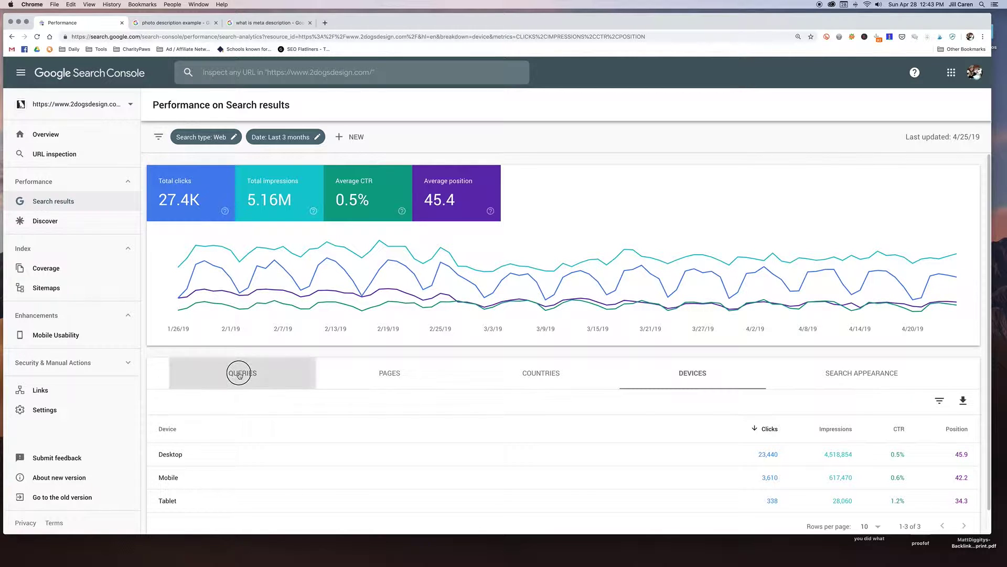
scroll(450, 383, "down", 4)
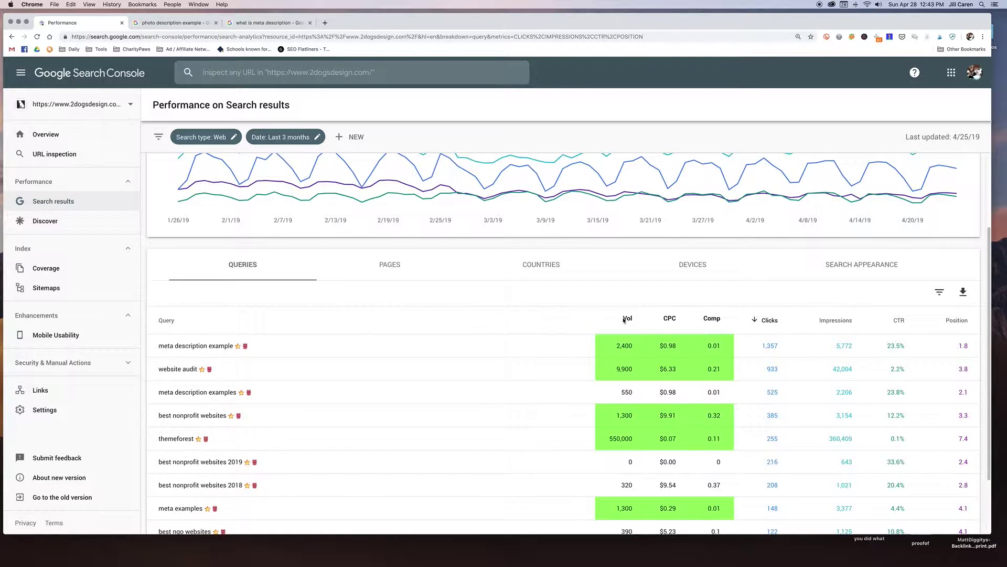
left_click_drag(624, 318, 732, 317)
Filter the report to the /what-is-meta-description/ page and view the queries reaching it
left_click(387, 267)
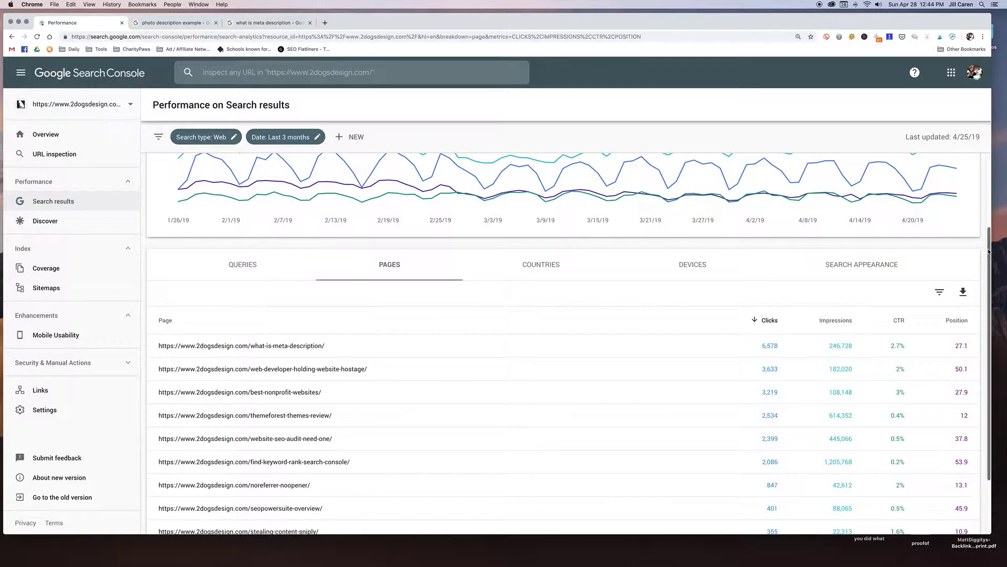
left_click_drag(990, 250, 990, 309)
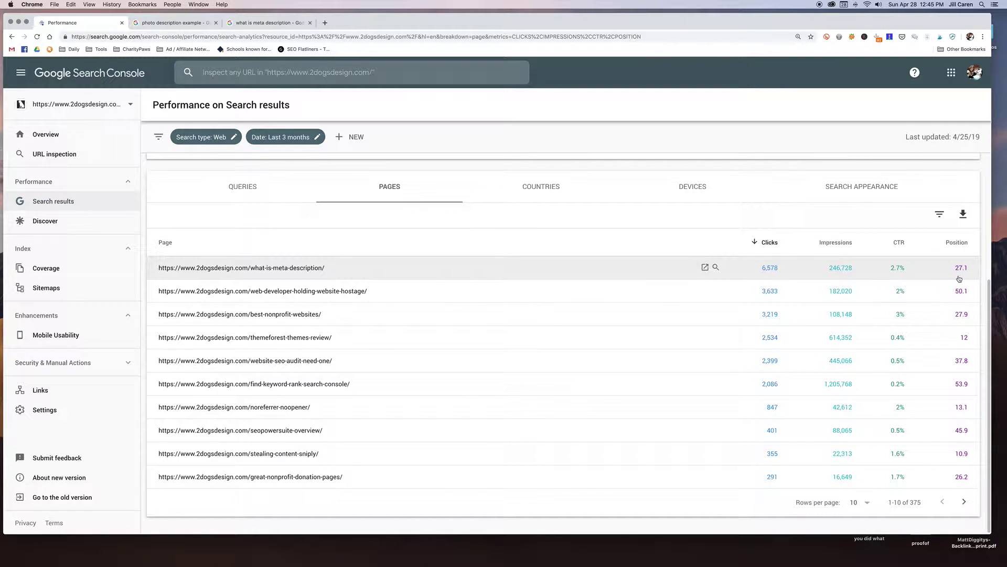
left_click(239, 271)
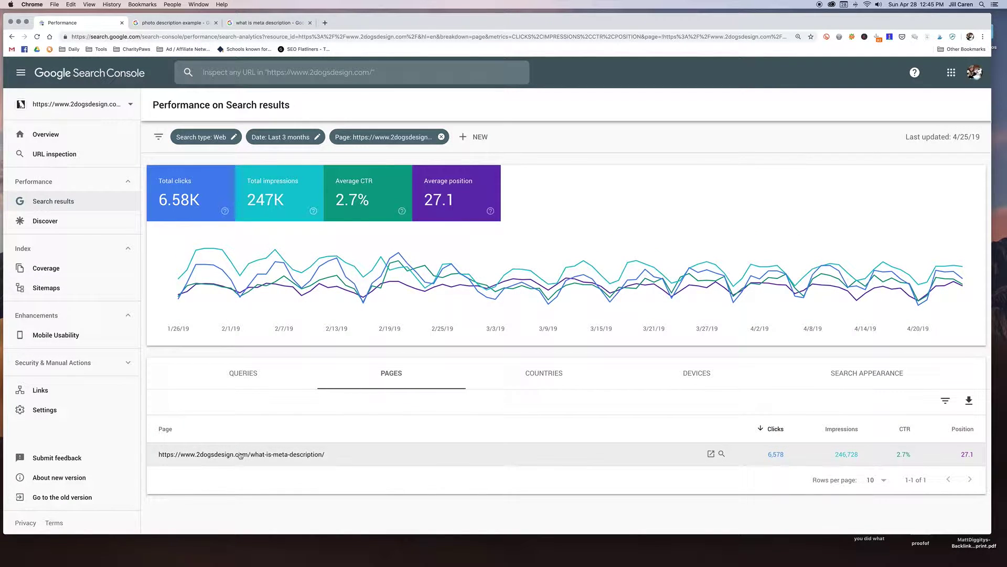
left_click(237, 374)
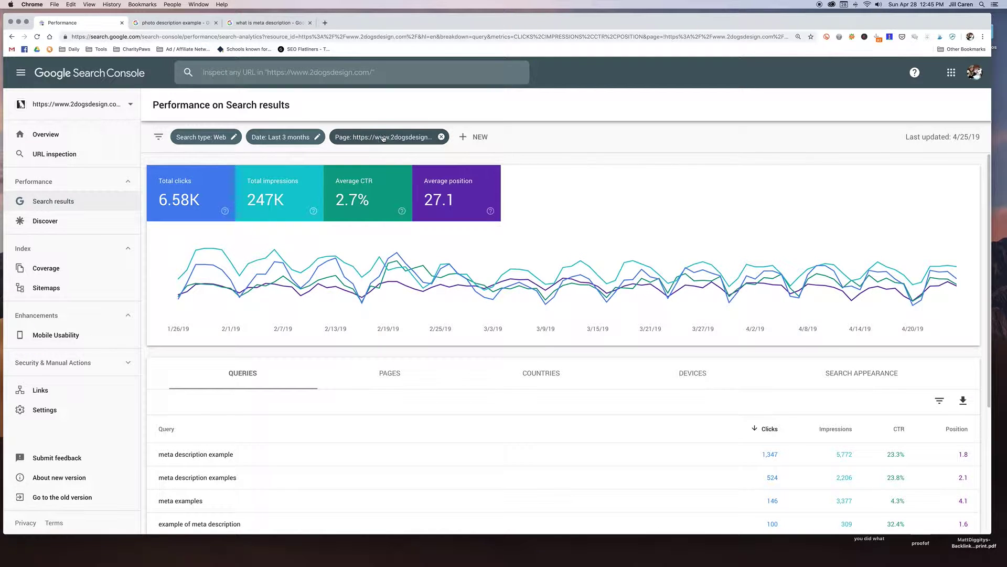
Check the page filter's /what-is-meta-description/ URL and close the filter unchanged
left_click(383, 138)
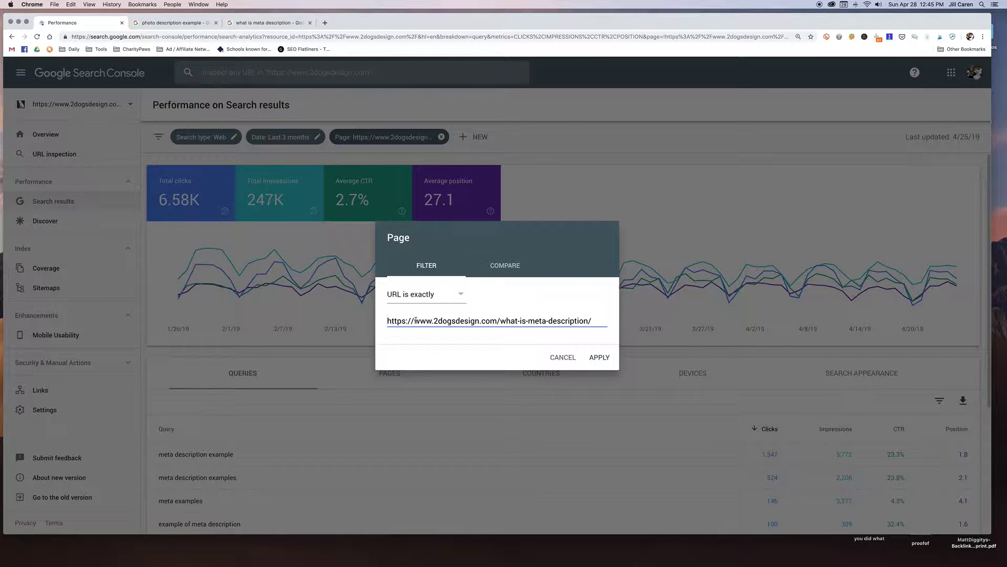
left_click_drag(388, 321, 607, 322)
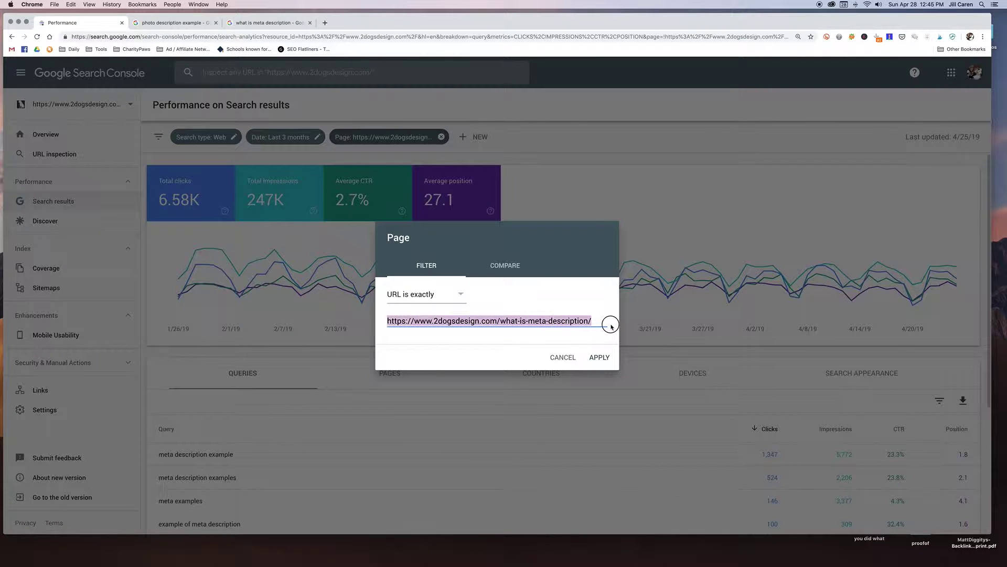
left_click(562, 358)
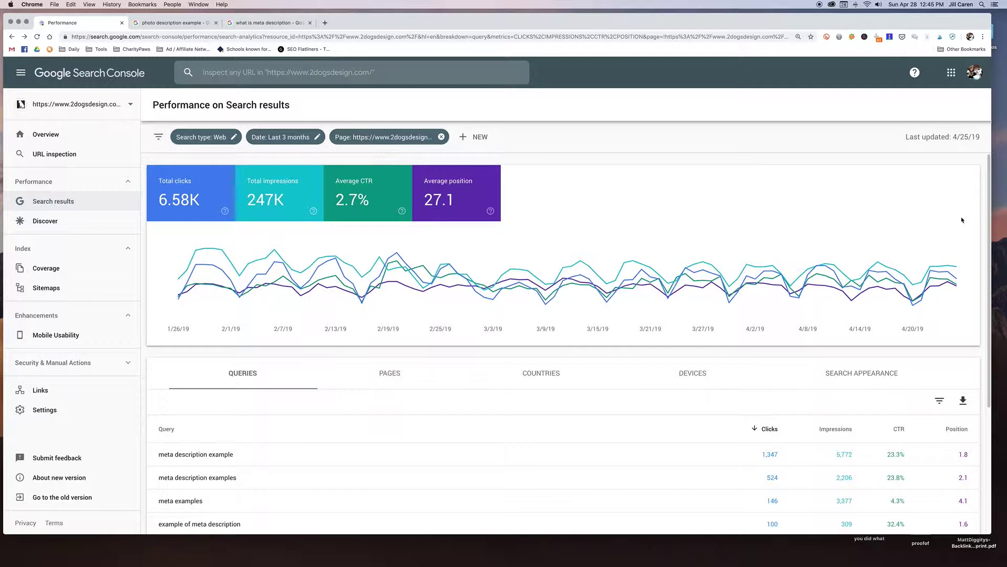
Reload the report to load keyword volume data and show 250 query rows per page
scroll(988, 199, "down", 5)
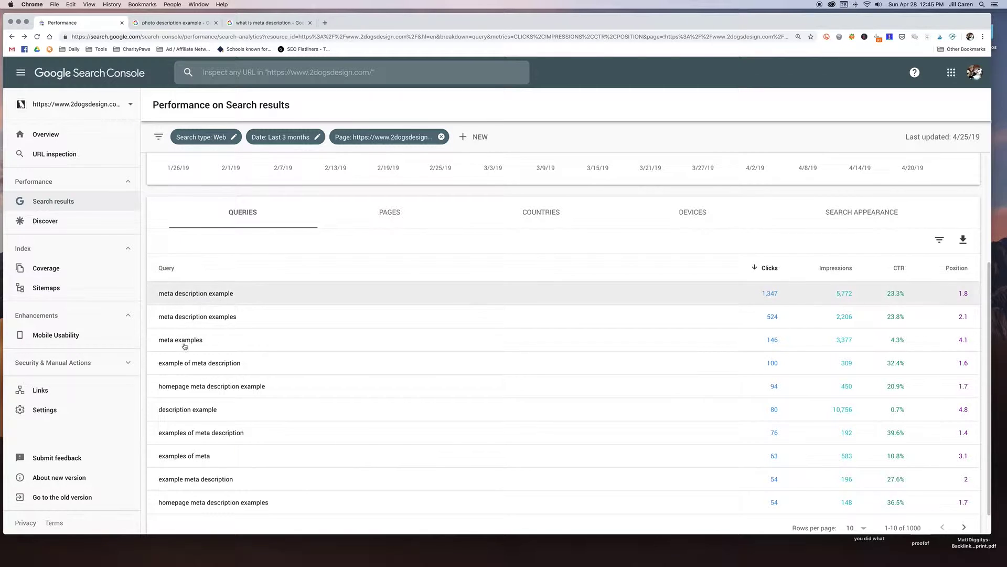
left_click(37, 36)
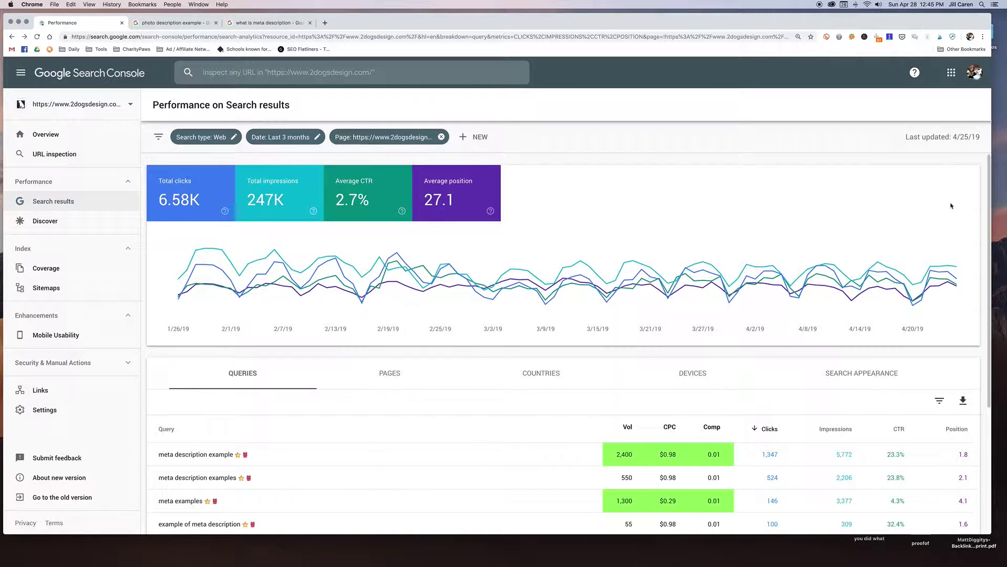
scroll(746, 350, "down", 3)
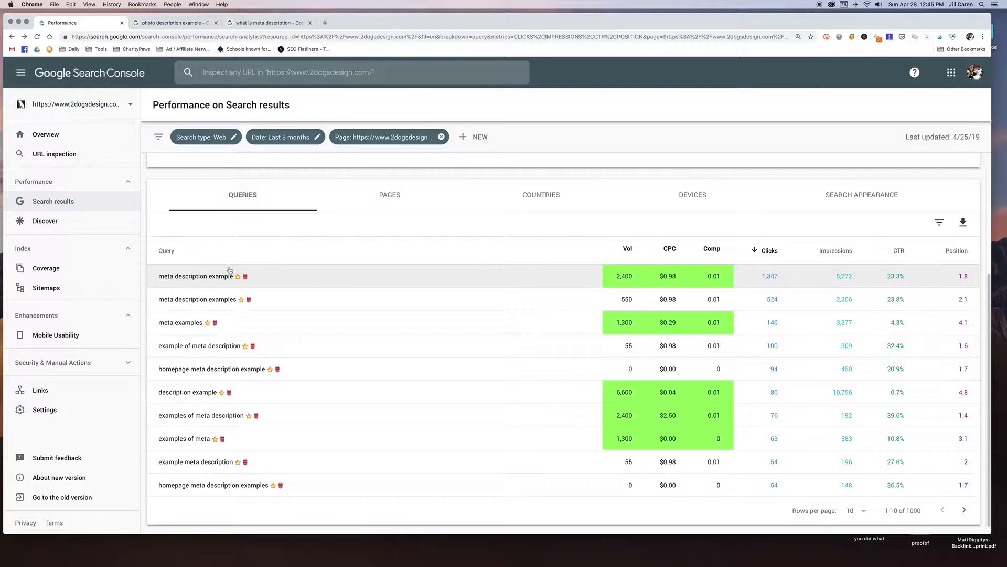
left_click(863, 512)
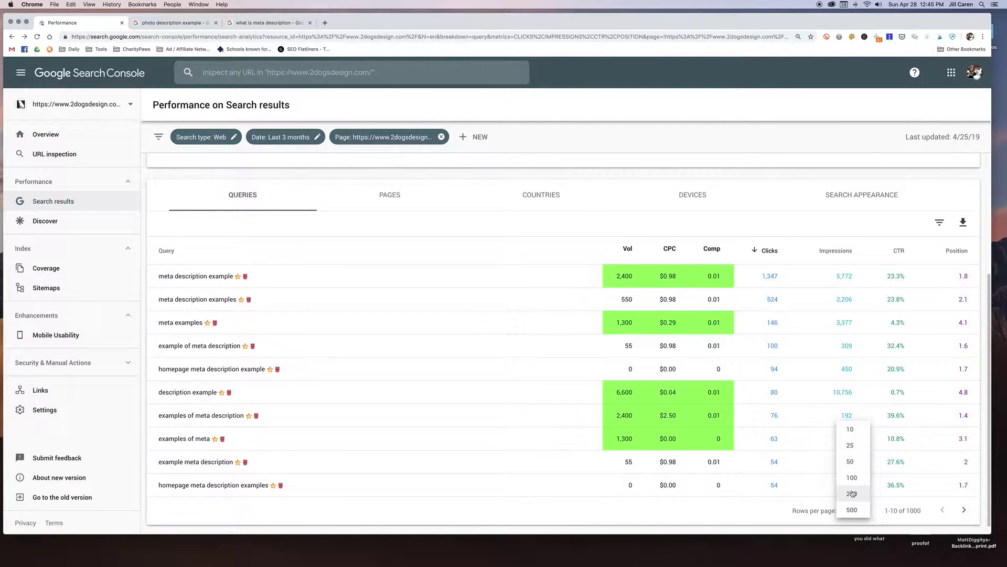
left_click(852, 493)
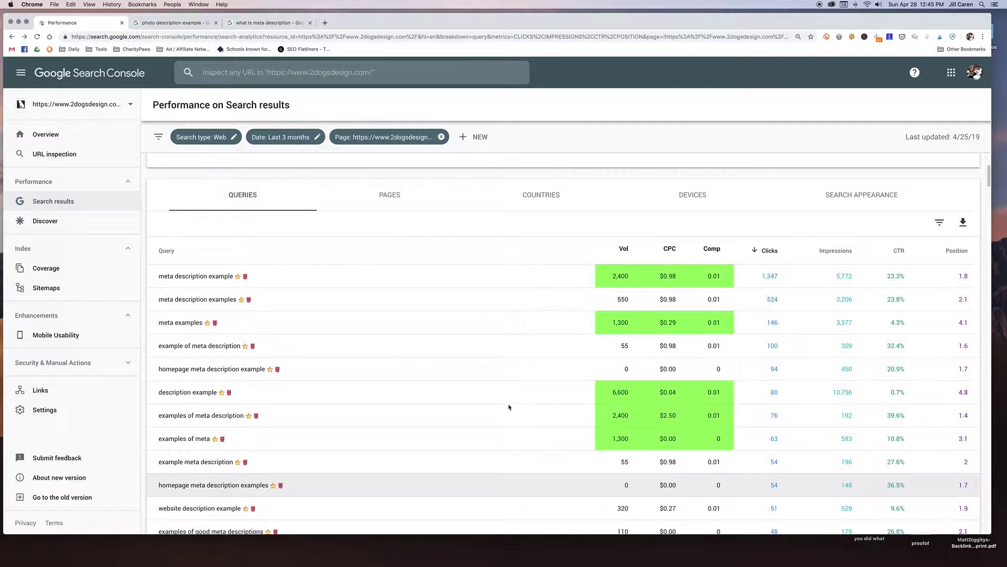
scroll(384, 361, "down", 2)
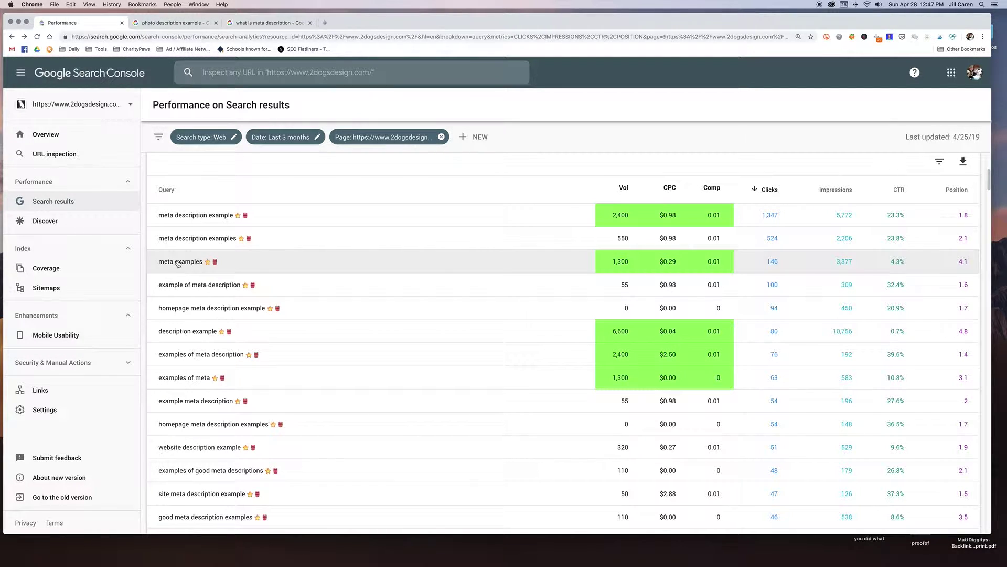
Scroll the queries table to the 'what is meta description' row: 4,597 impressions, 0.7% CTR, position 7.8
scroll(178, 263, "down", 2)
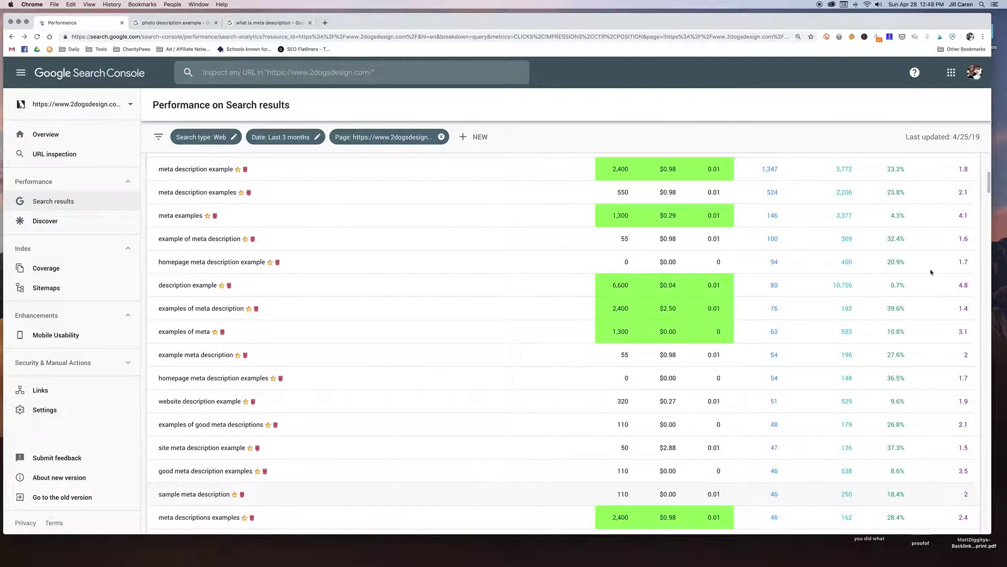
left_click_drag(985, 181, 985, 208)
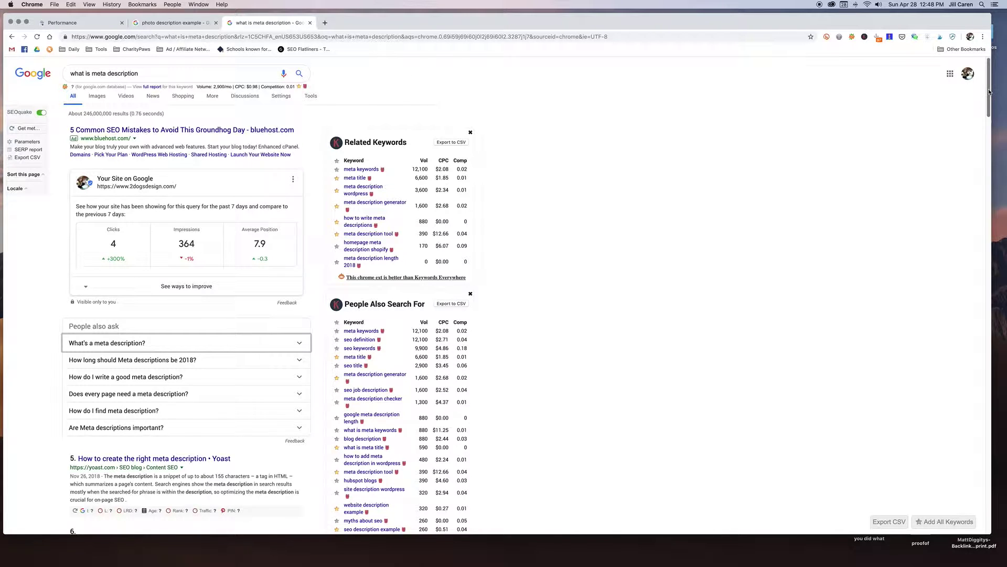
Expand the 'What's a meta description?' answer, find the 2 Dogs Media listing, then return to Search Console
left_click_drag(988, 90, 976, 142)
left_click(167, 346)
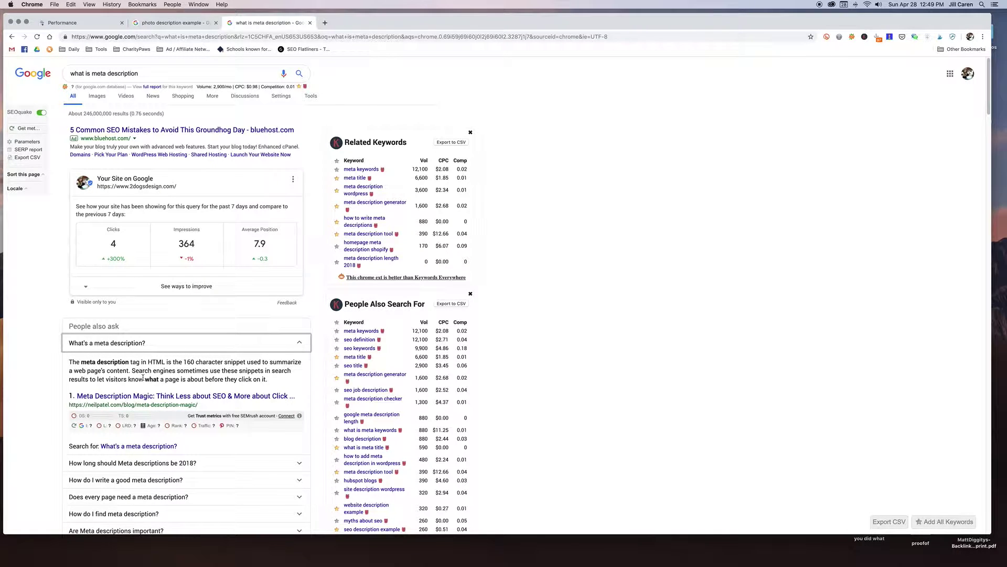
scroll(990, 99, "down", 12)
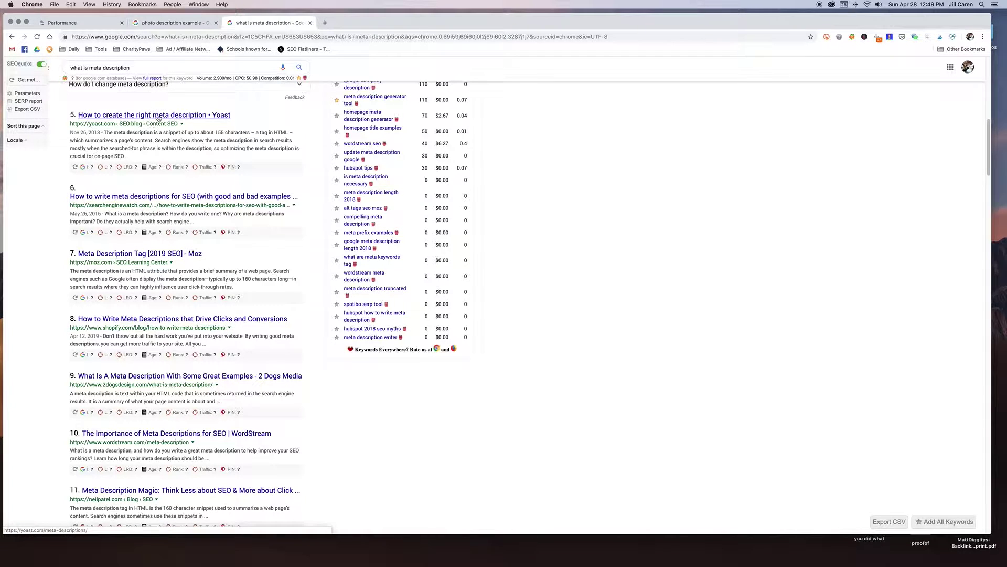
left_click(89, 23)
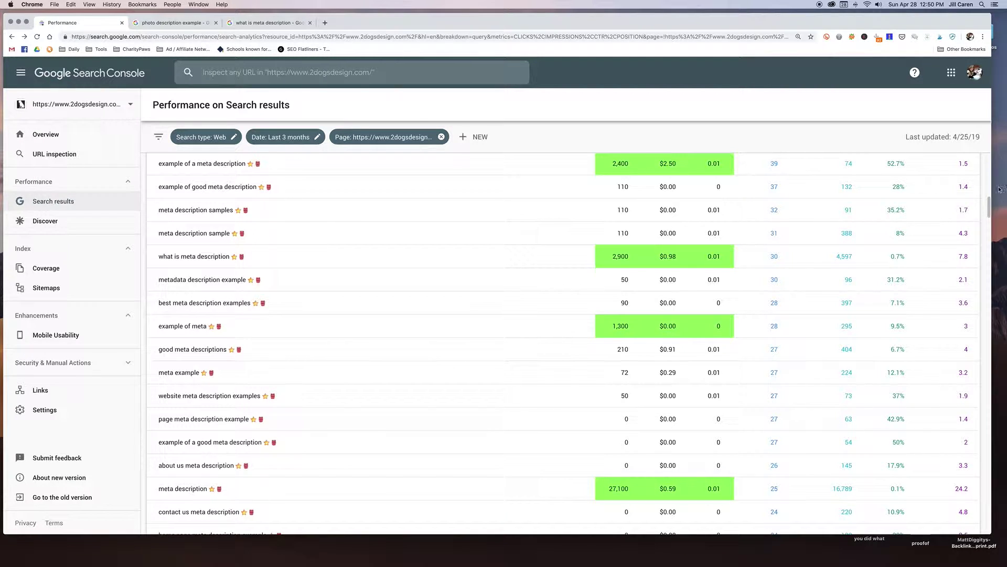
Scroll back up the query table for the what-is-meta-description page
left_click(993, 157)
Sort the page's queries A–Z by Query and page forward to rows 501–750 of 1000
left_click(995, 157)
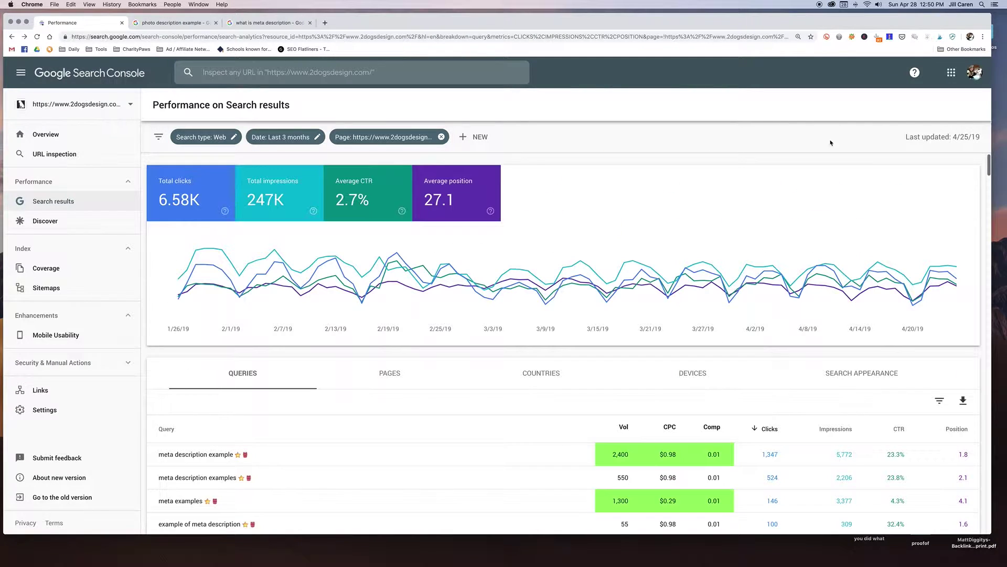
left_click(166, 430)
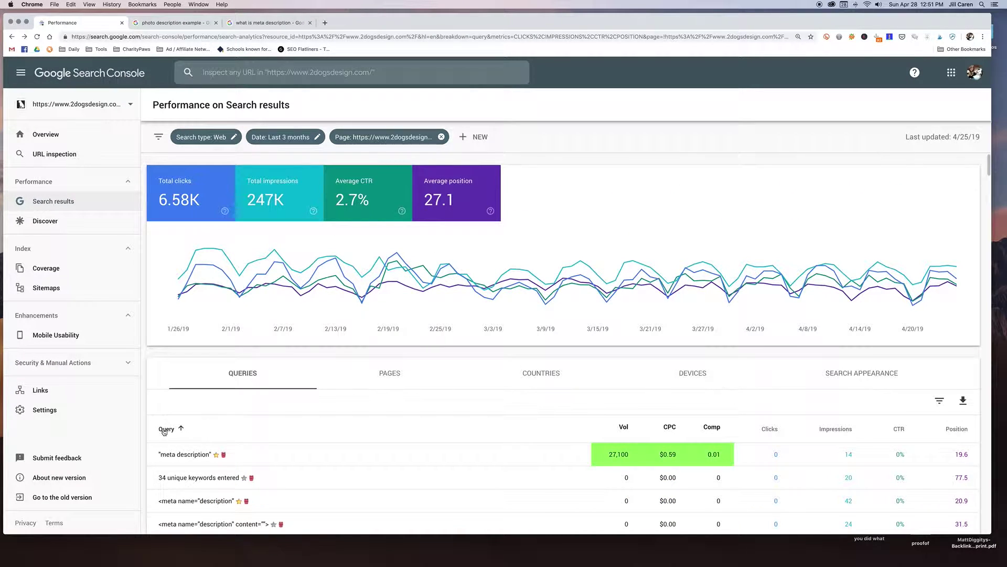
left_click_drag(987, 168, 979, 529)
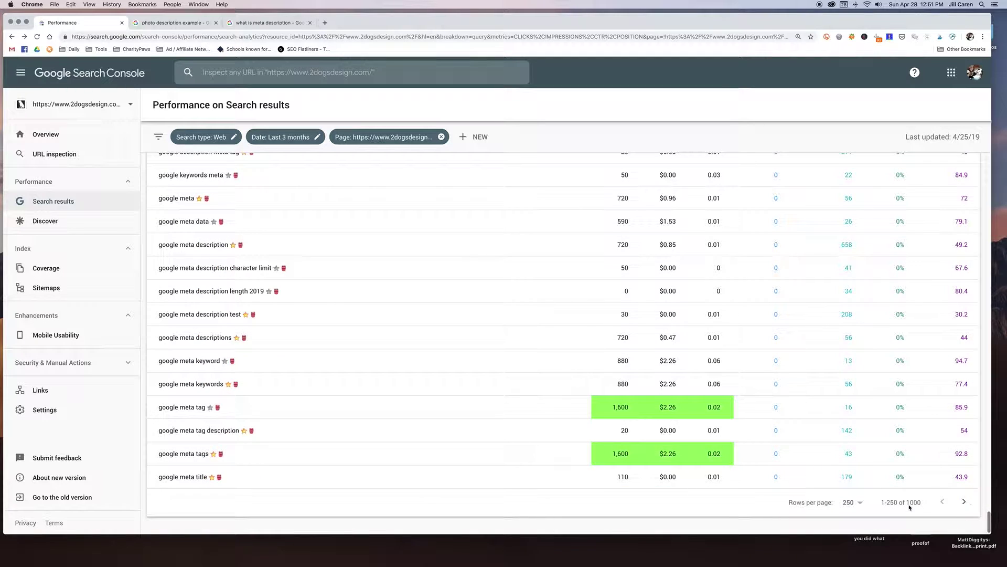
left_click(965, 502)
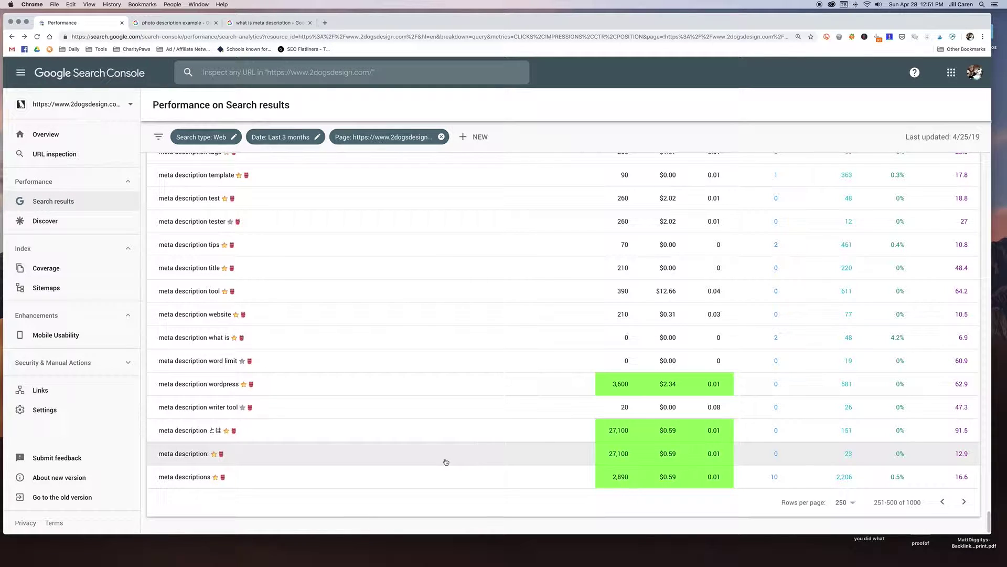
left_click(964, 502)
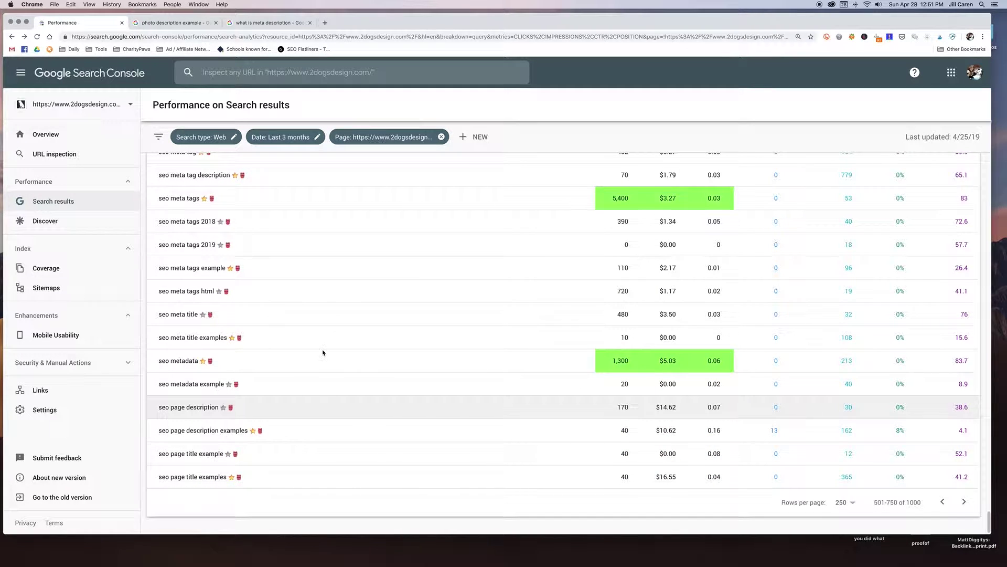
scroll(323, 352, "up", 20)
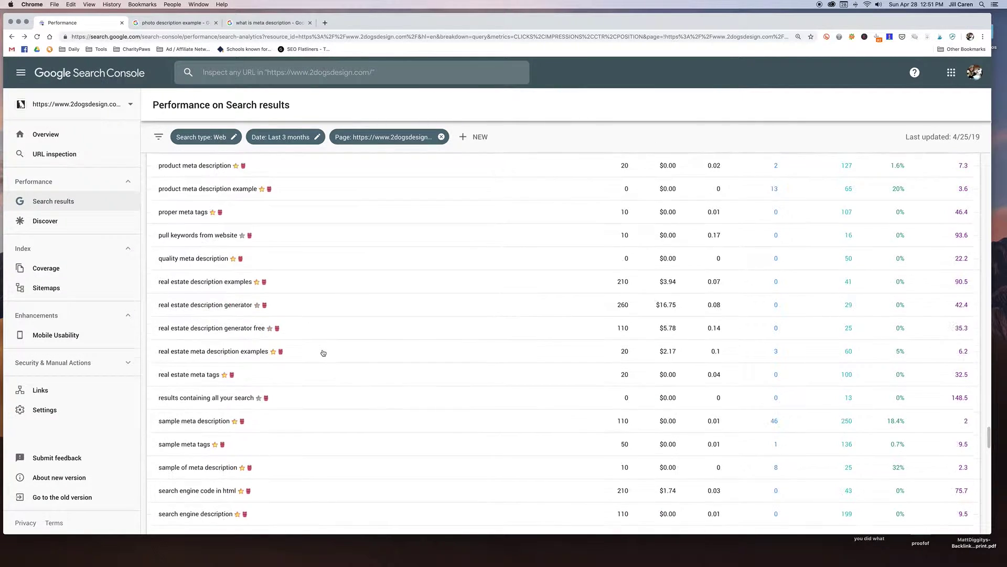
scroll(323, 353, "up", 15)
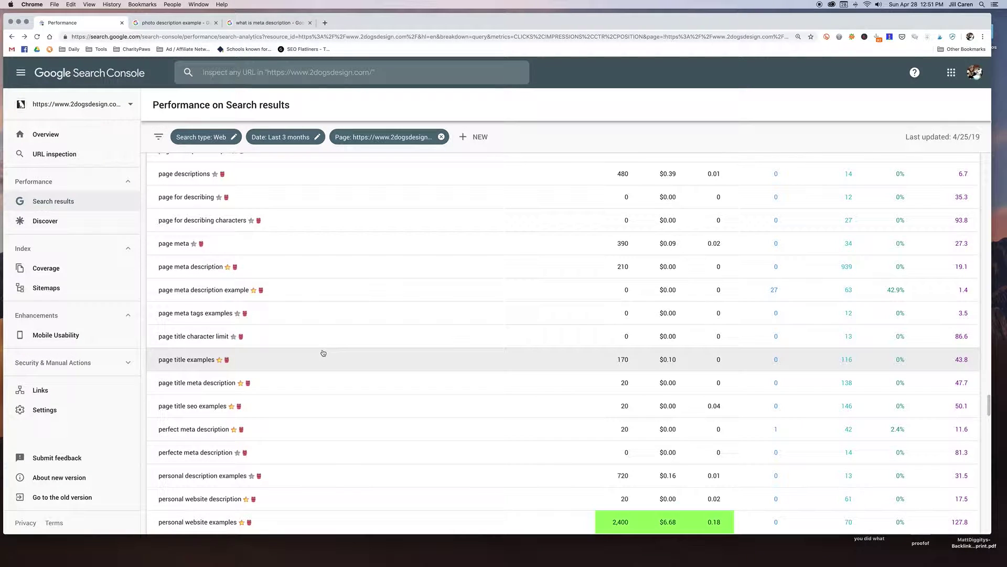
scroll(323, 353, "down", 5)
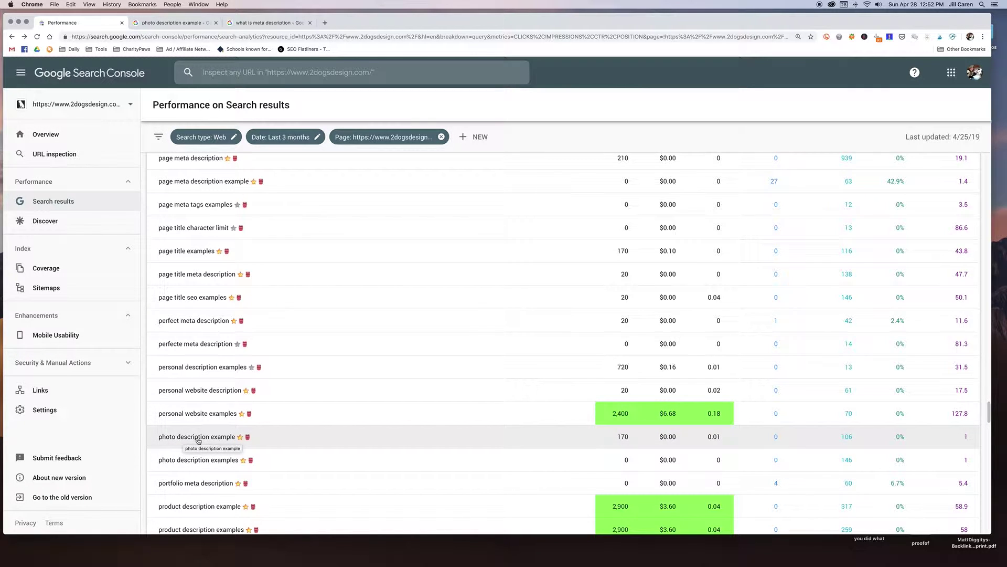
Switch to the Google results for 'photo description example', the query ranking at position 1
left_click(178, 23)
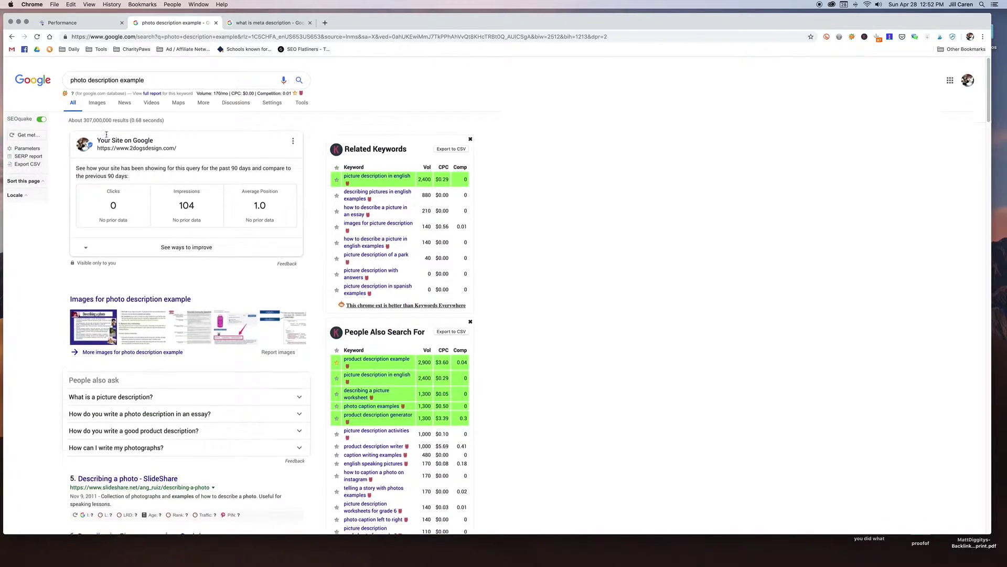
Show Google Images results for 'photo description example', then return to Search Console
left_click(97, 96)
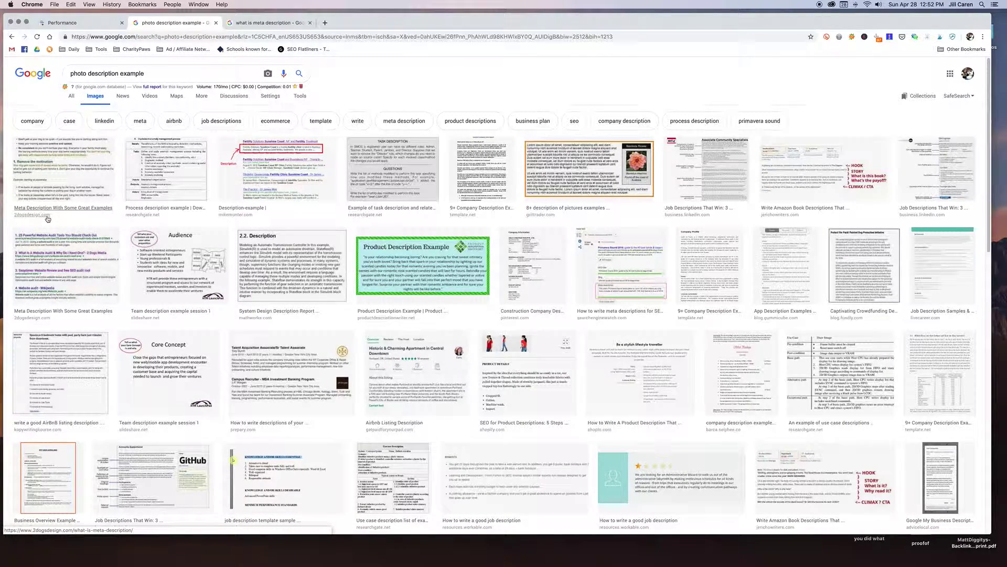
left_click(93, 22)
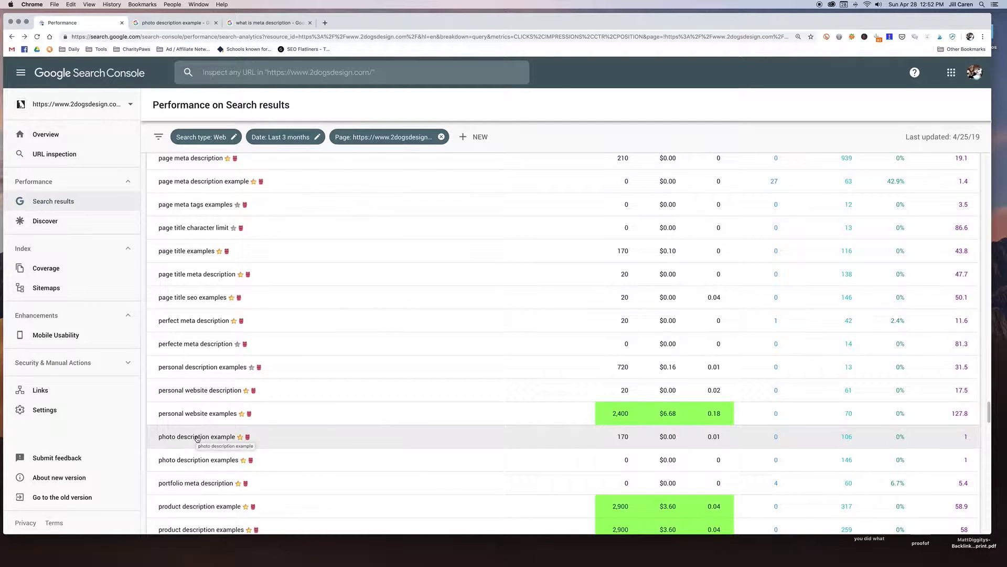
Scroll up the alphabetically sorted query table to 'meta descriptions examples'
scroll(311, 426, "up", 10)
scroll(311, 425, "up", 15)
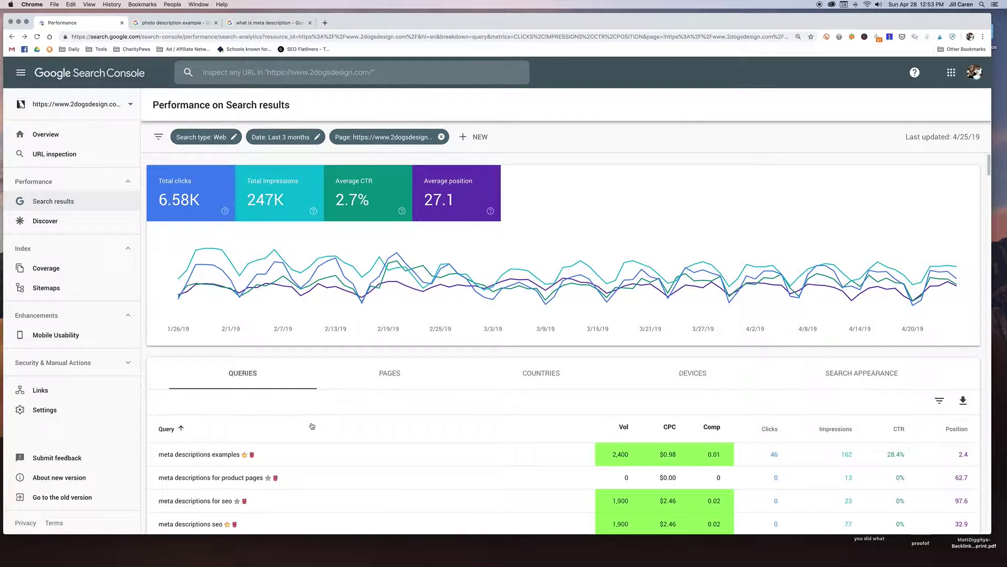
Remove the single-page filter and sort all site queries by CTR, highest first, led by 'envato torrents'
left_click(395, 377)
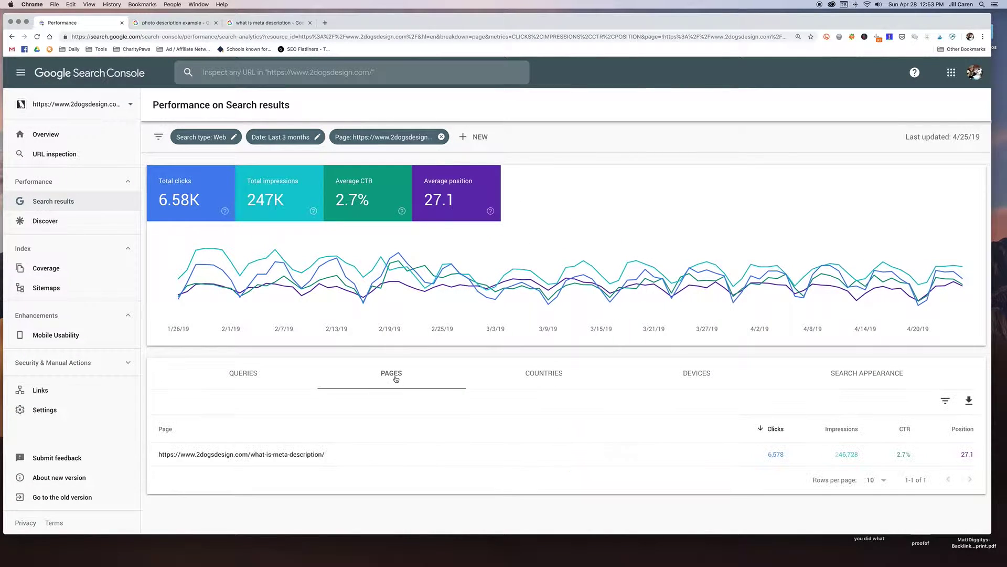
left_click(442, 137)
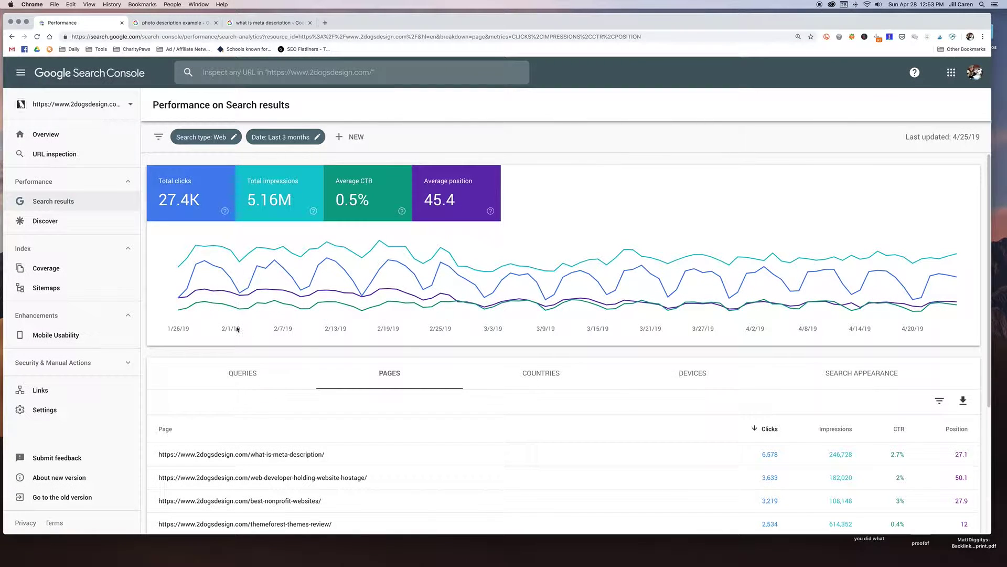
left_click(242, 373)
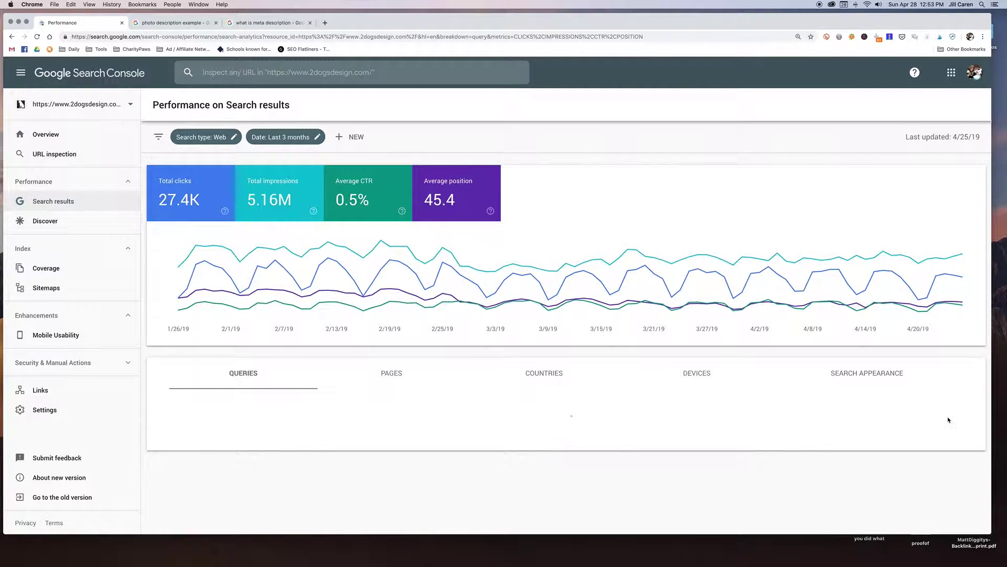
scroll(948, 420, "down", 3)
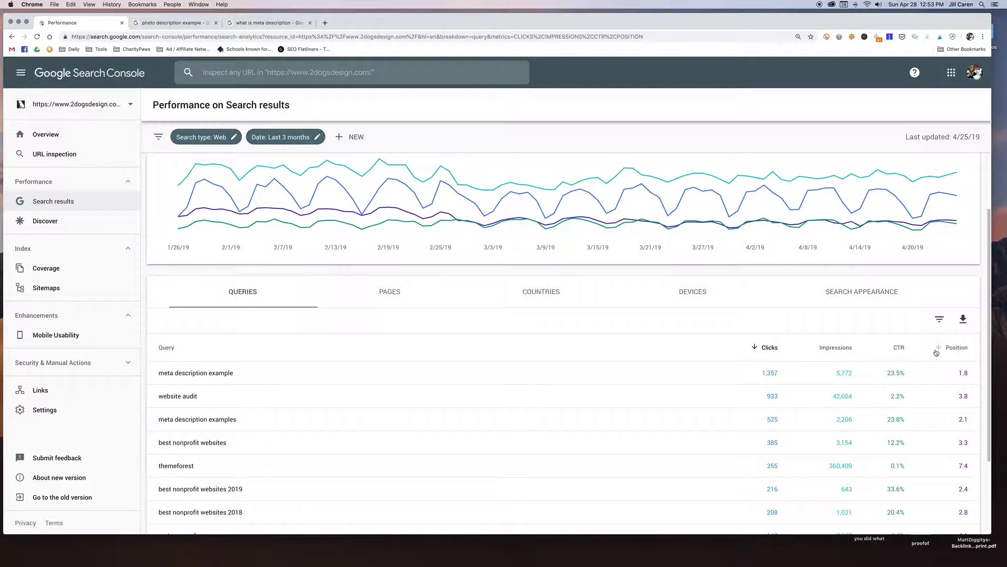
left_click(899, 348)
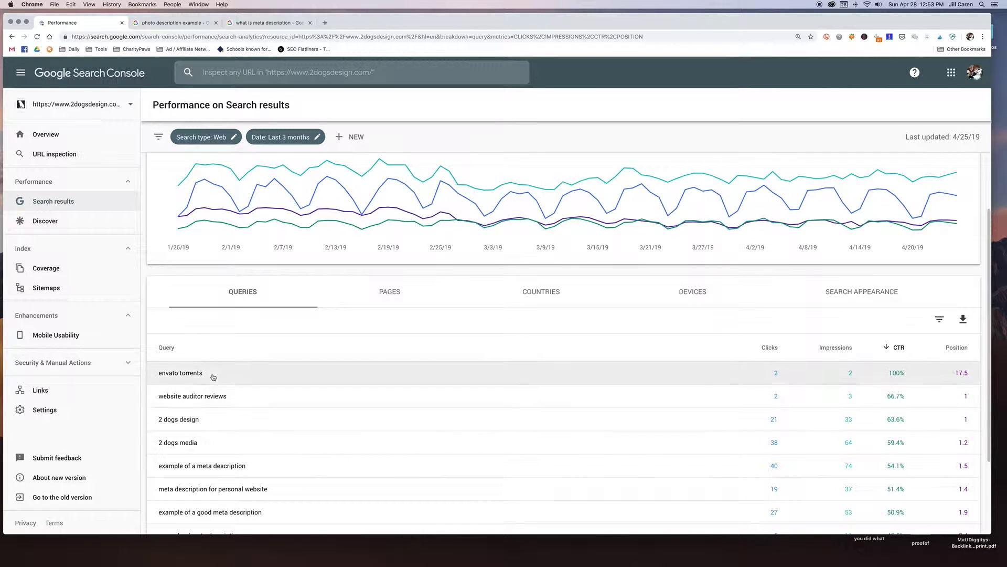
left_click(184, 374)
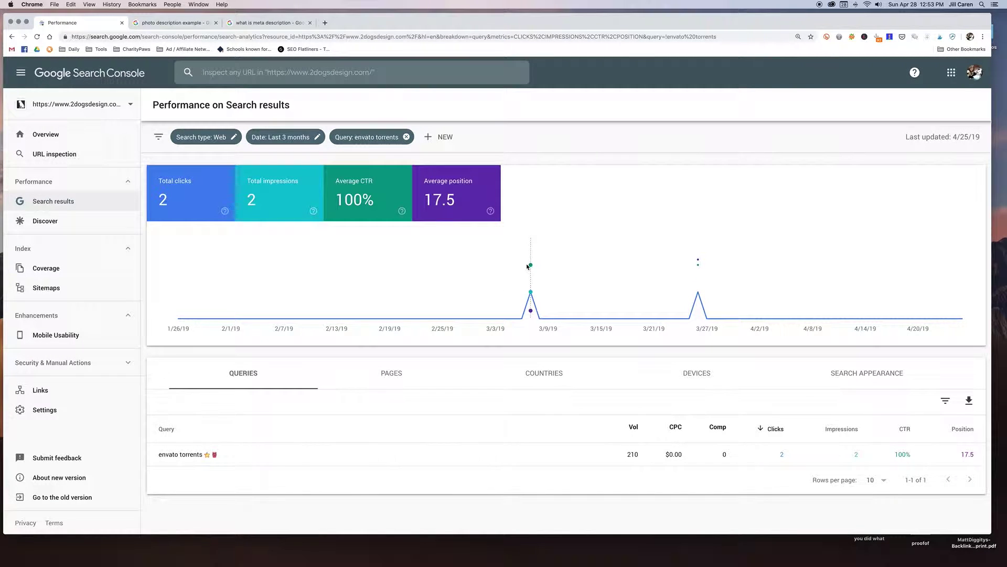
mouse_move(697, 269)
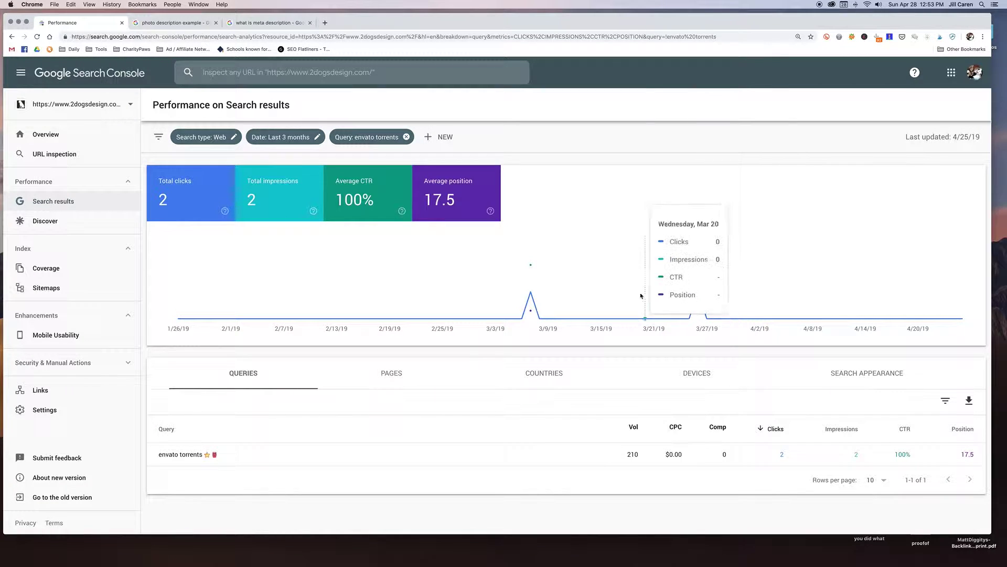
mouse_move(531, 293)
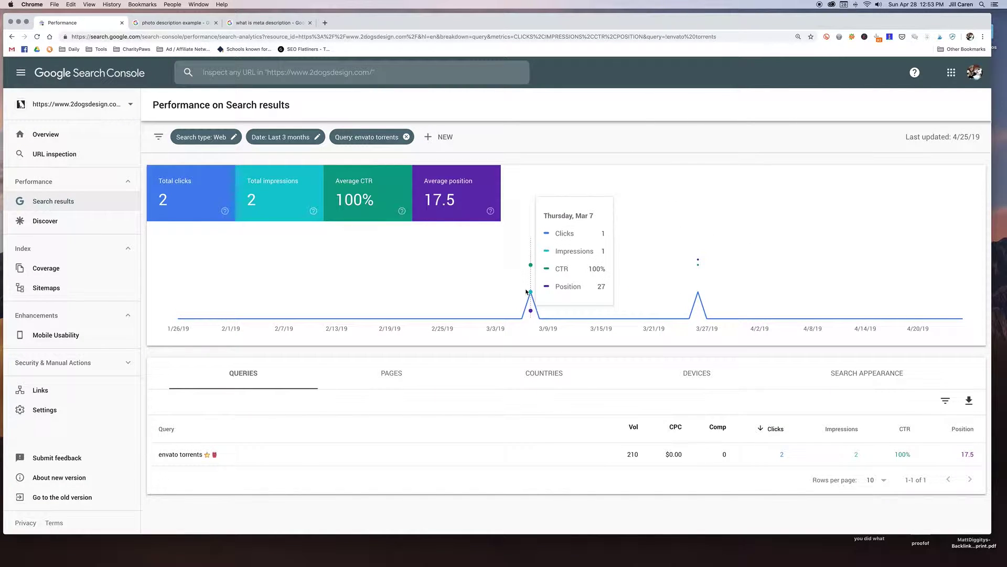
left_click(390, 374)
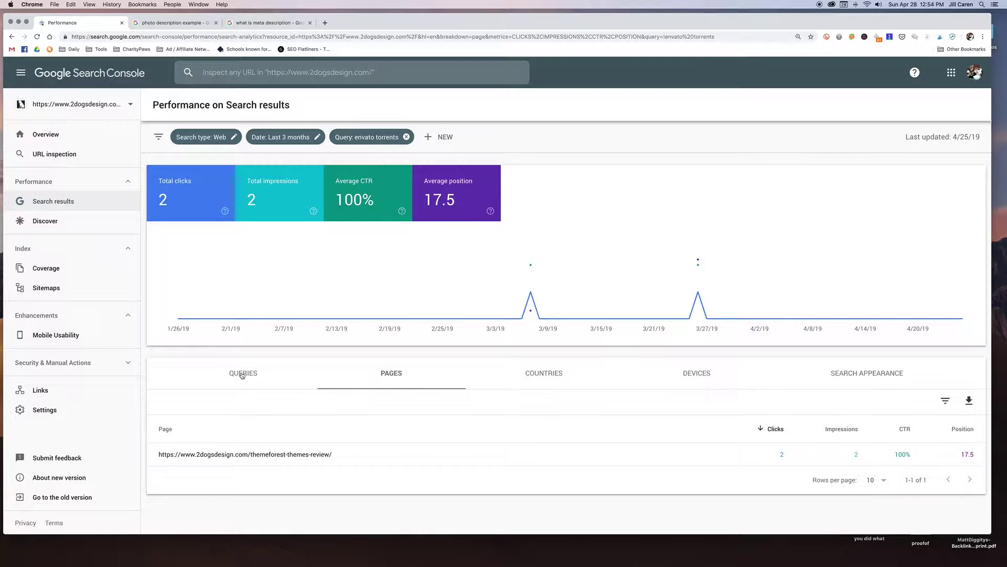
left_click(242, 374)
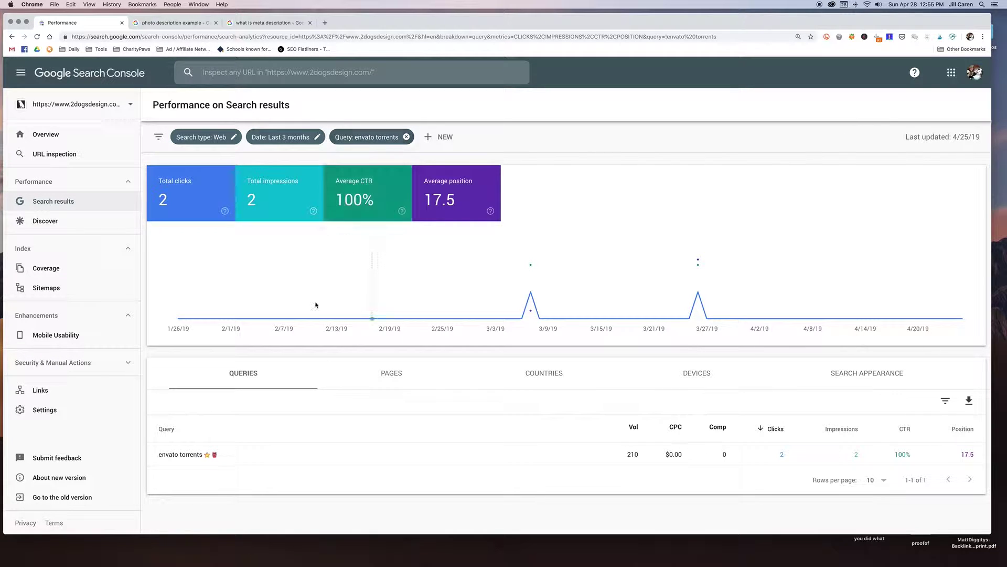
Clear the 'envato torrents' query filter, try CTR, Impressions and Clicks sorts, then sort by position ascending
left_click(407, 137)
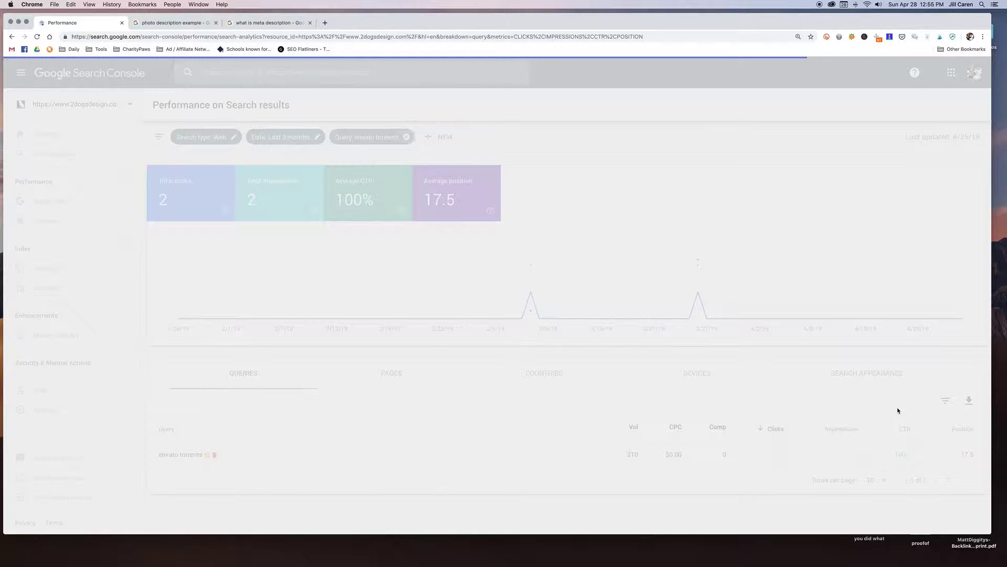
scroll(901, 410, "down", 2)
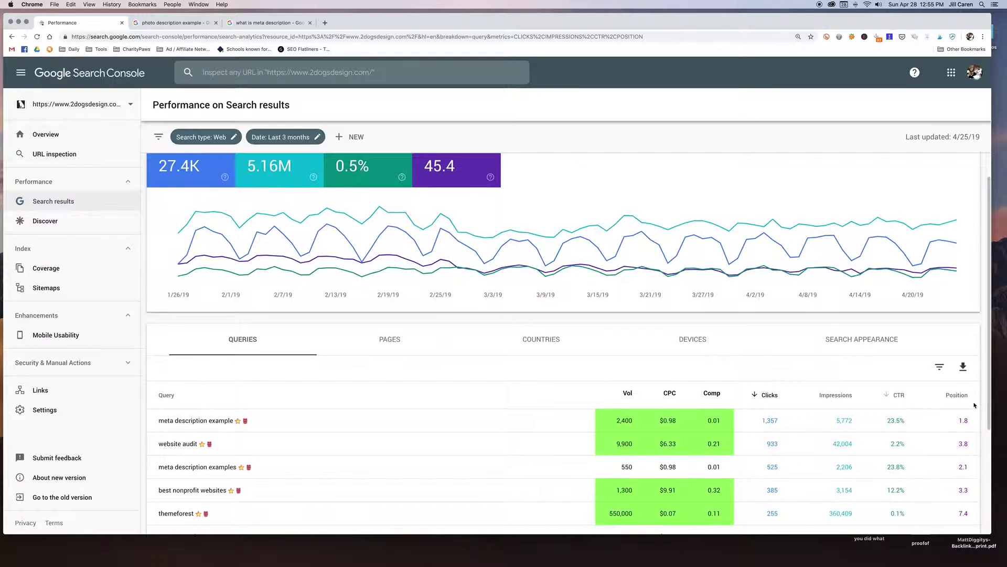
left_click(899, 392)
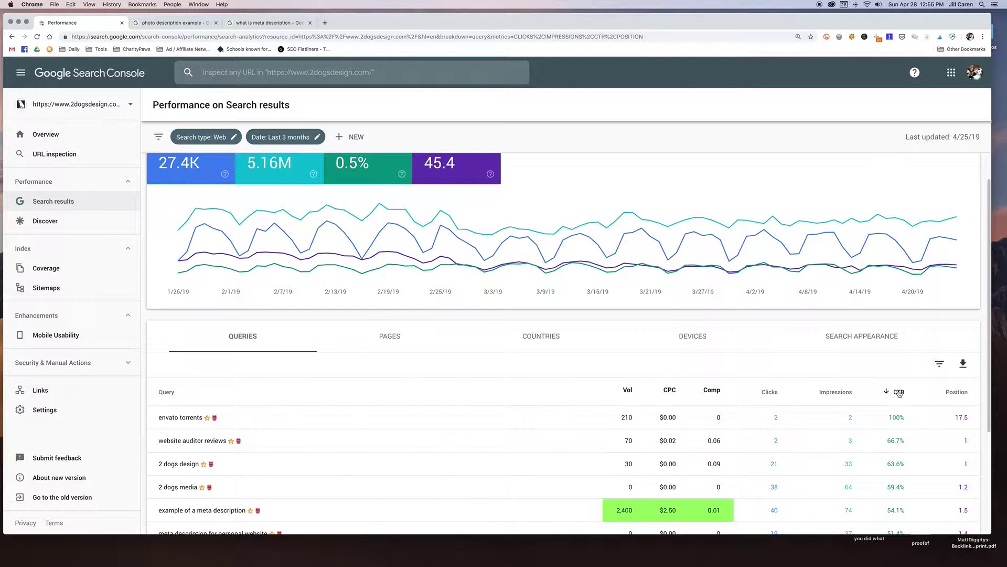
left_click(846, 396)
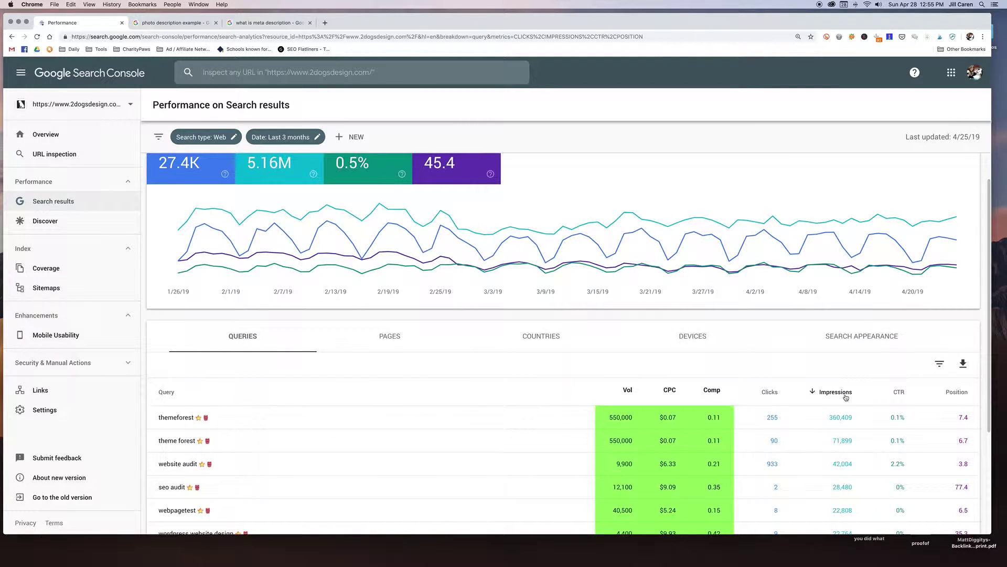
left_click(775, 393)
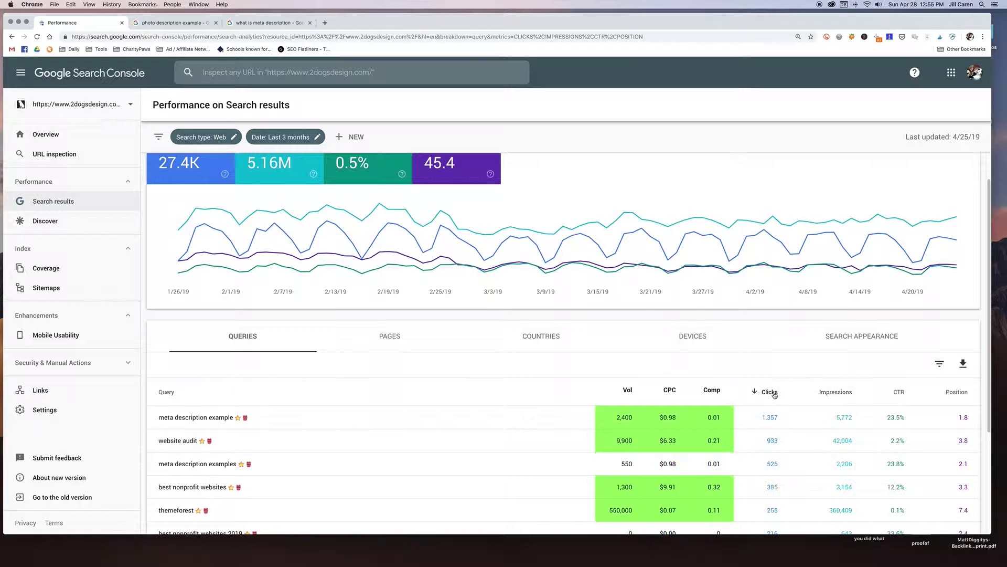
left_click(953, 393)
left_click(972, 395)
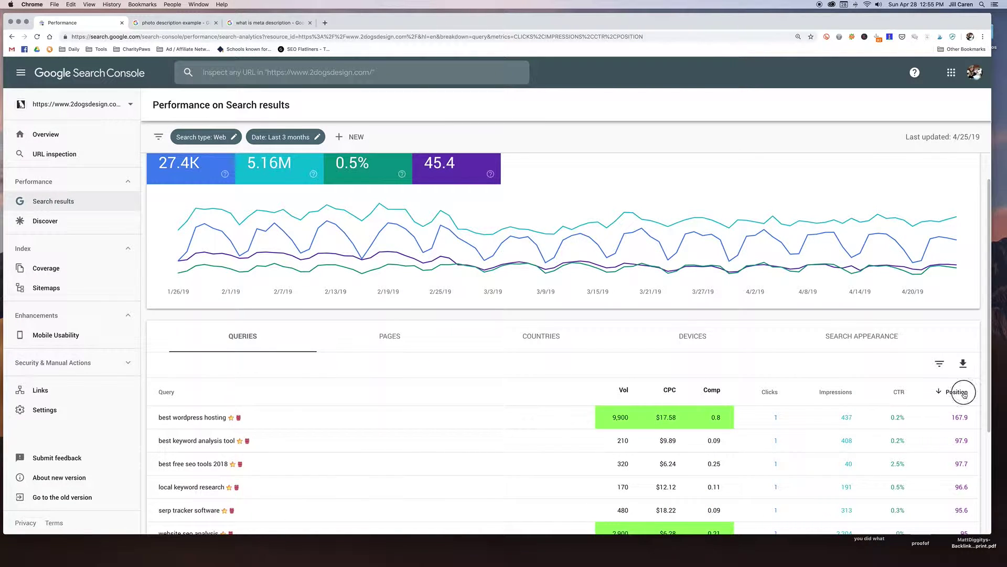
scroll(954, 414, "down", 3)
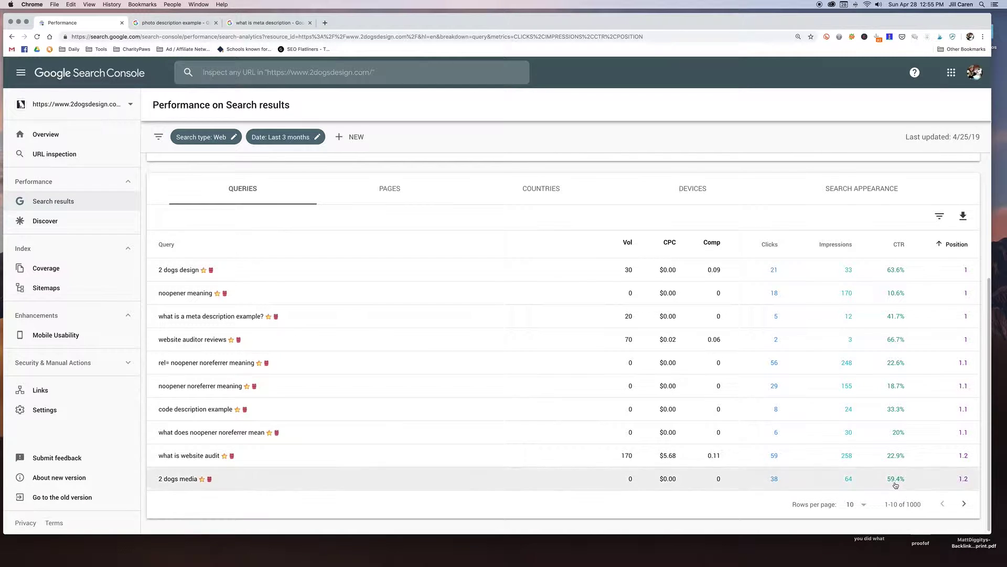
Show queries 11–20, revealing 'website auditing service' at 1% CTR and position 1.2
left_click(964, 504)
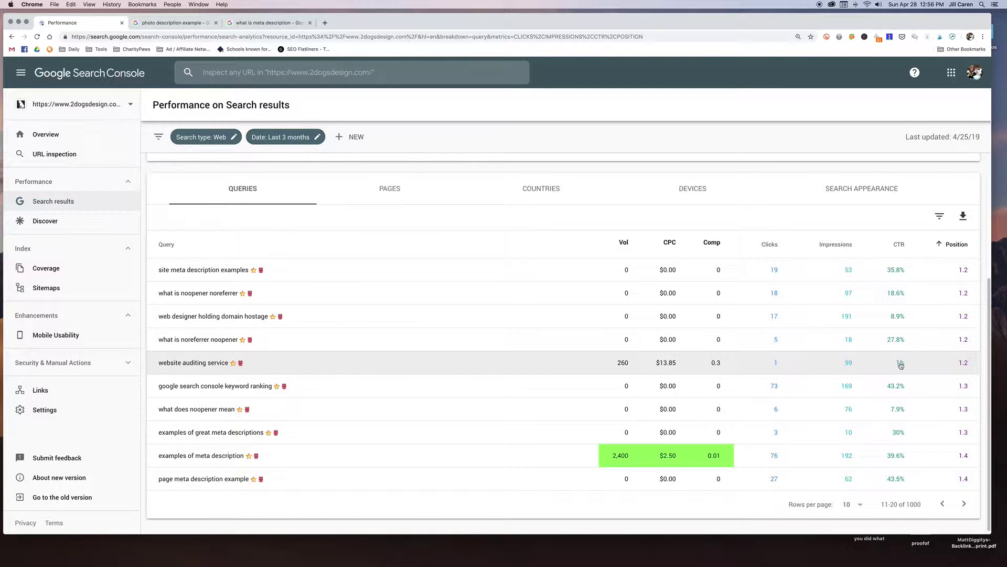
Search Google for 'website auditing service' in the second tab and view the web results
left_click(179, 24)
left_click_drag(163, 74, 51, 65)
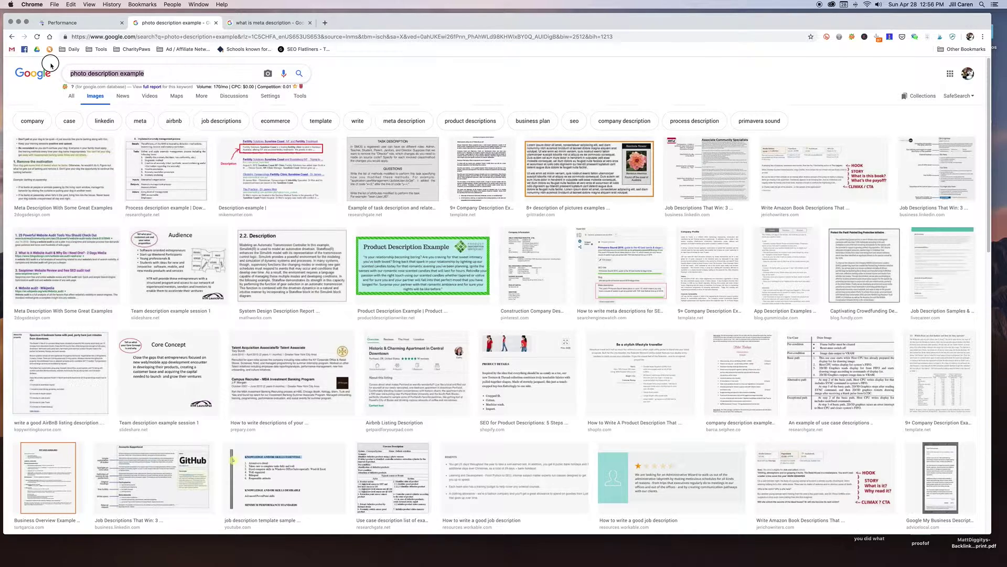
type("website auditing")
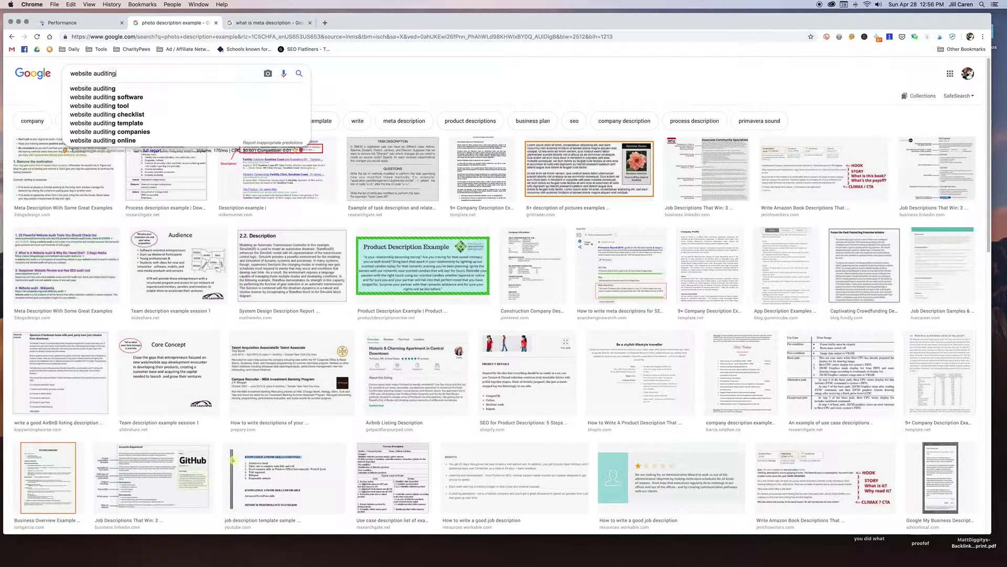
type("service")
key("Return")
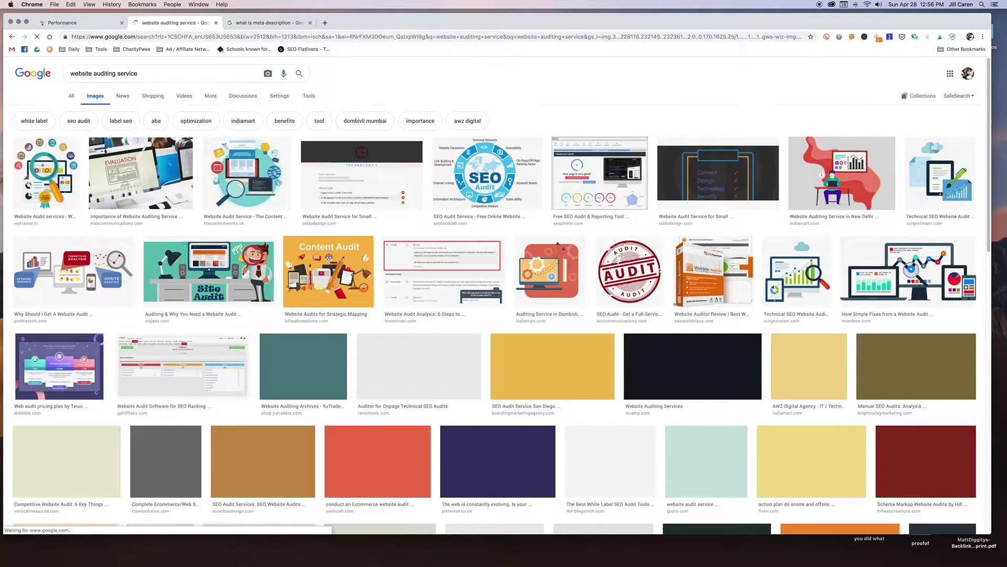
left_click(65, 98)
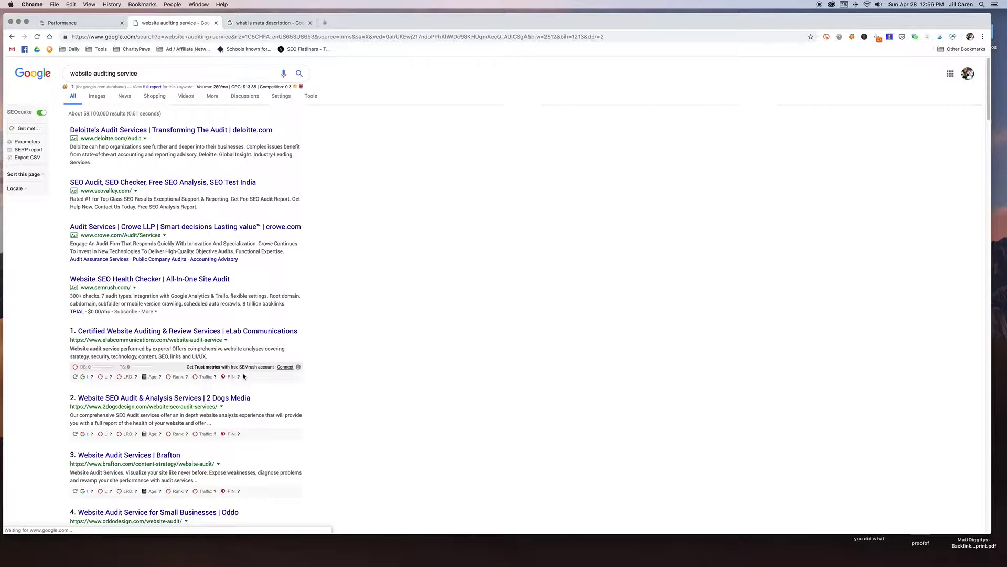
scroll(244, 375, "down", 4)
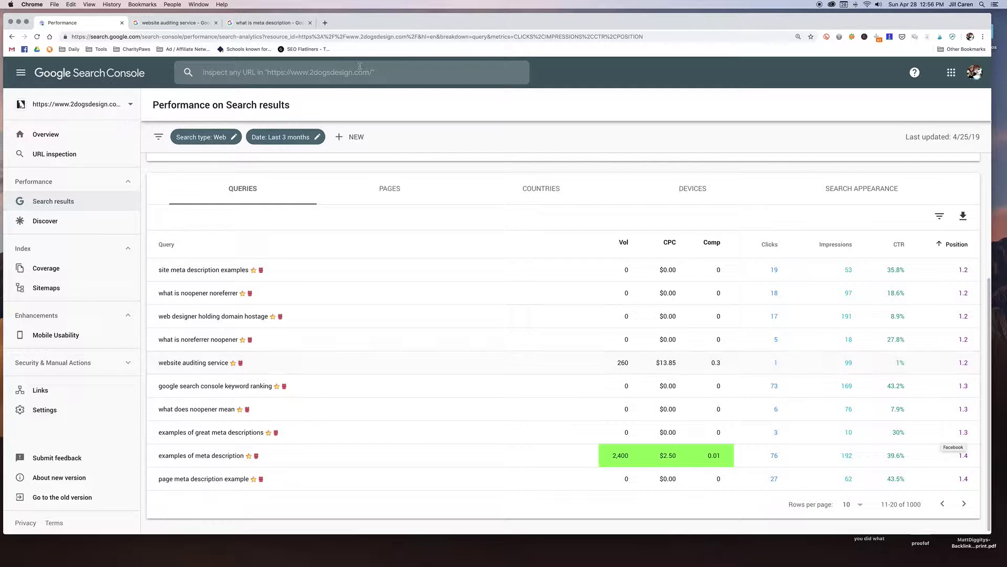
Show the top of the 'website auditing service' Google results, then return to Search Console
left_click(176, 22)
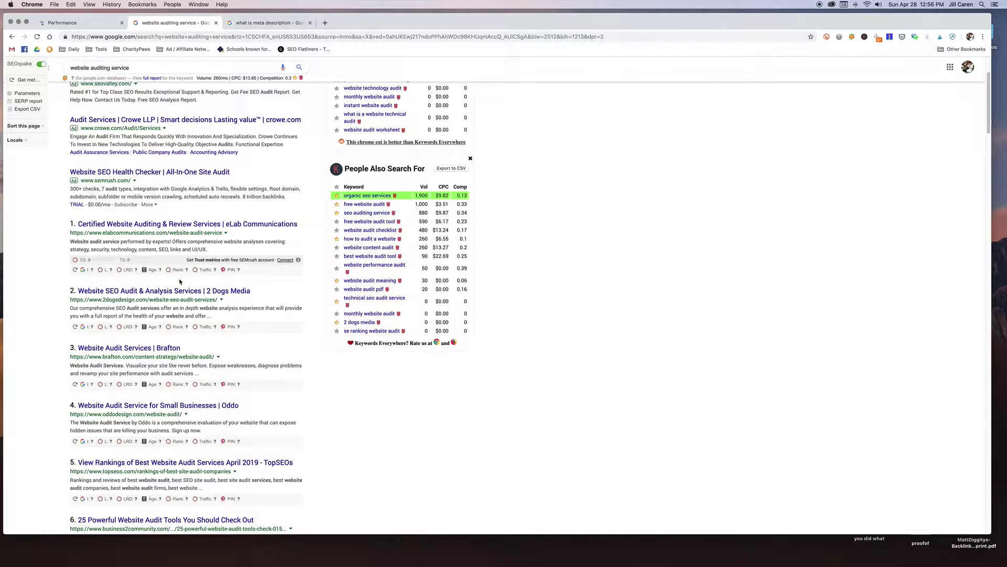
scroll(178, 288, "up", 3)
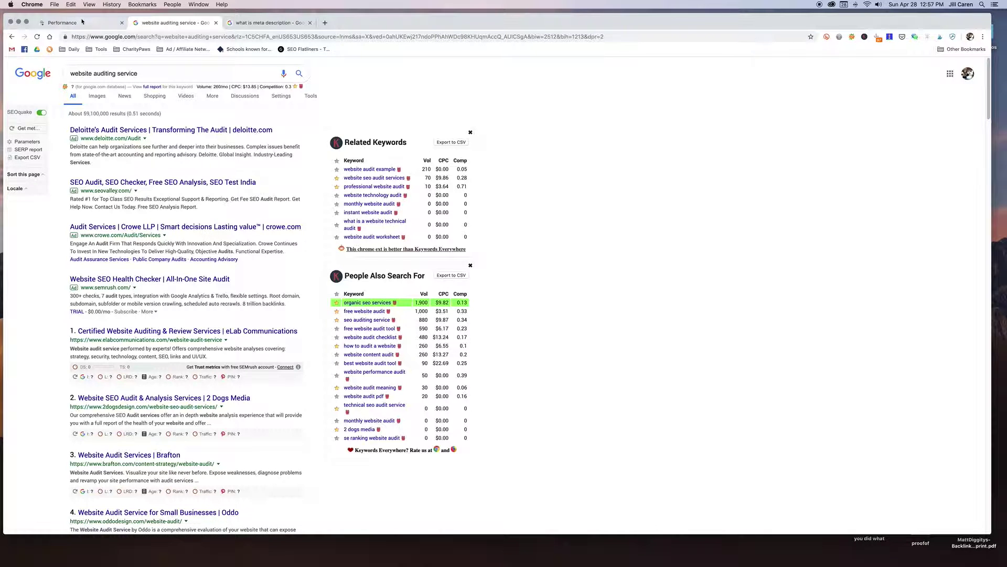
key("super+1")
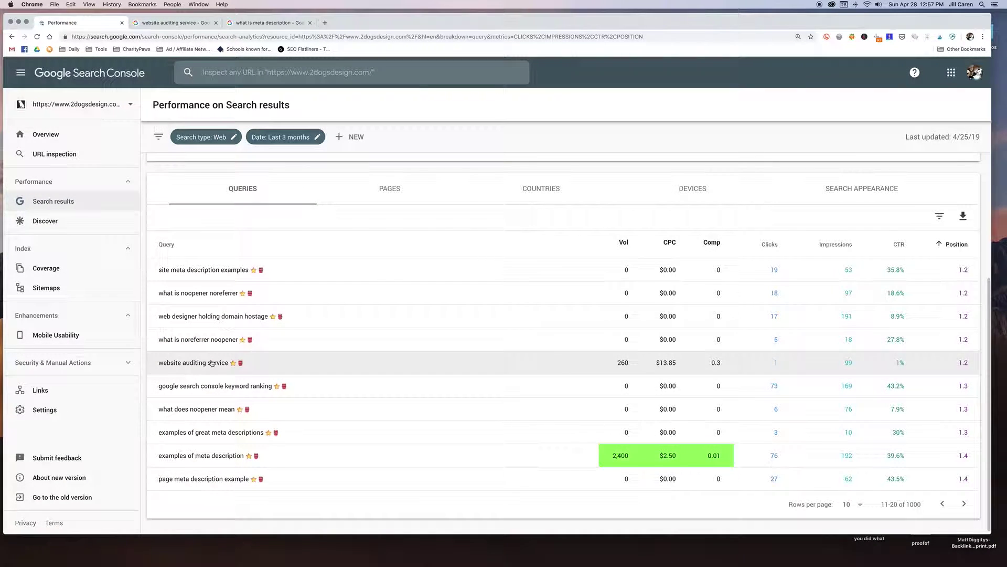
Bring the overall totals into view: 27.4K clicks, 5.16M impressions, 0.5% CTR, position 45.4
scroll(265, 361, "up", 5)
scroll(464, 244, "up", 2)
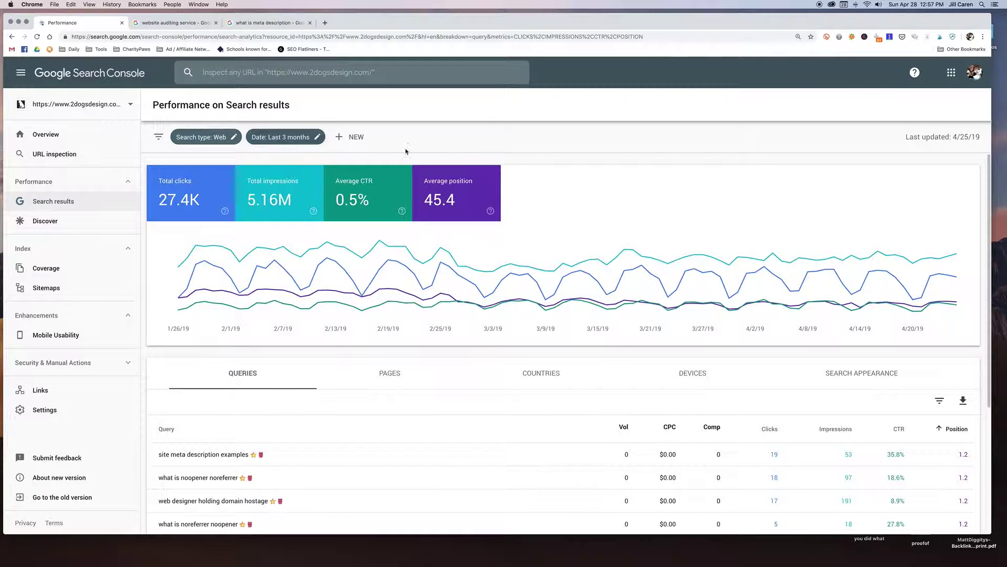